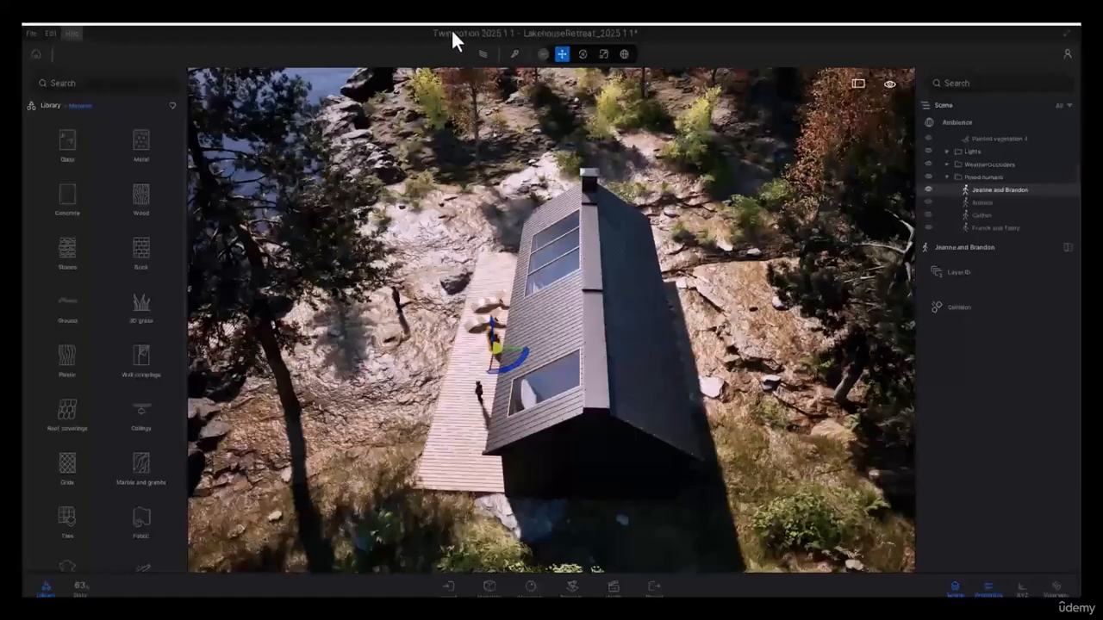
Turn on the Path Tracer and check its Low, Medium, High and custom sample quality options
left_click(481, 54)
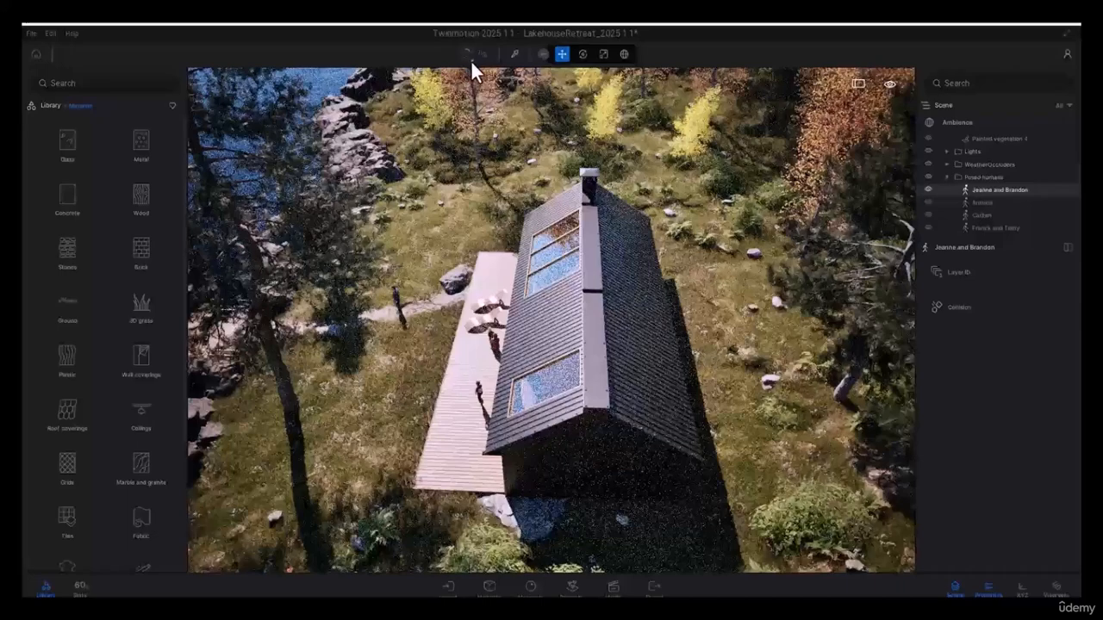
left_click(471, 59)
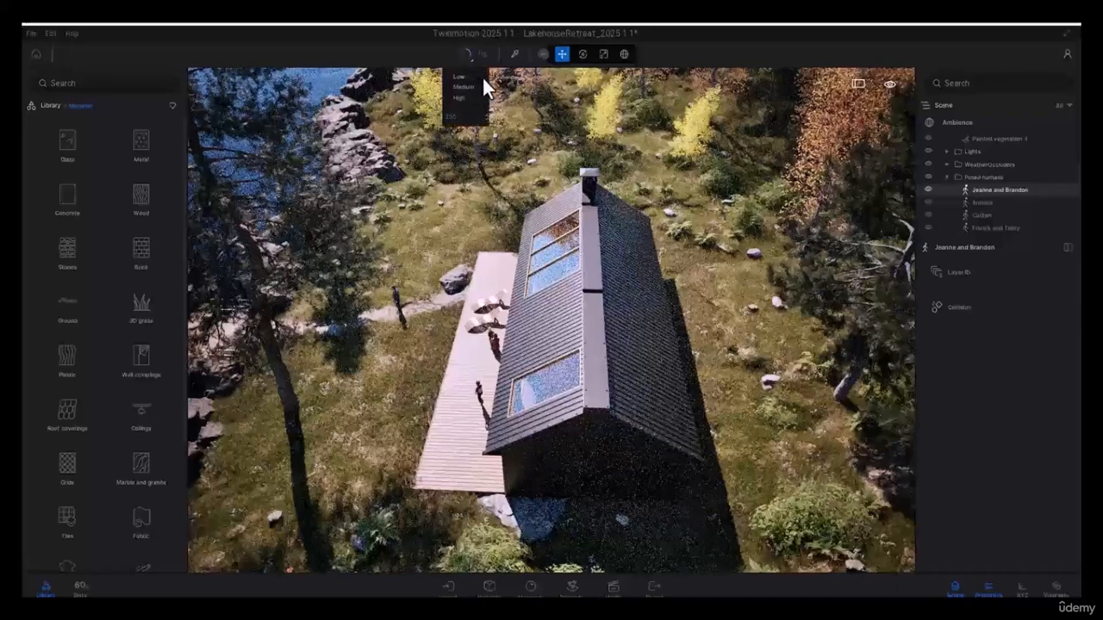
left_click(463, 121)
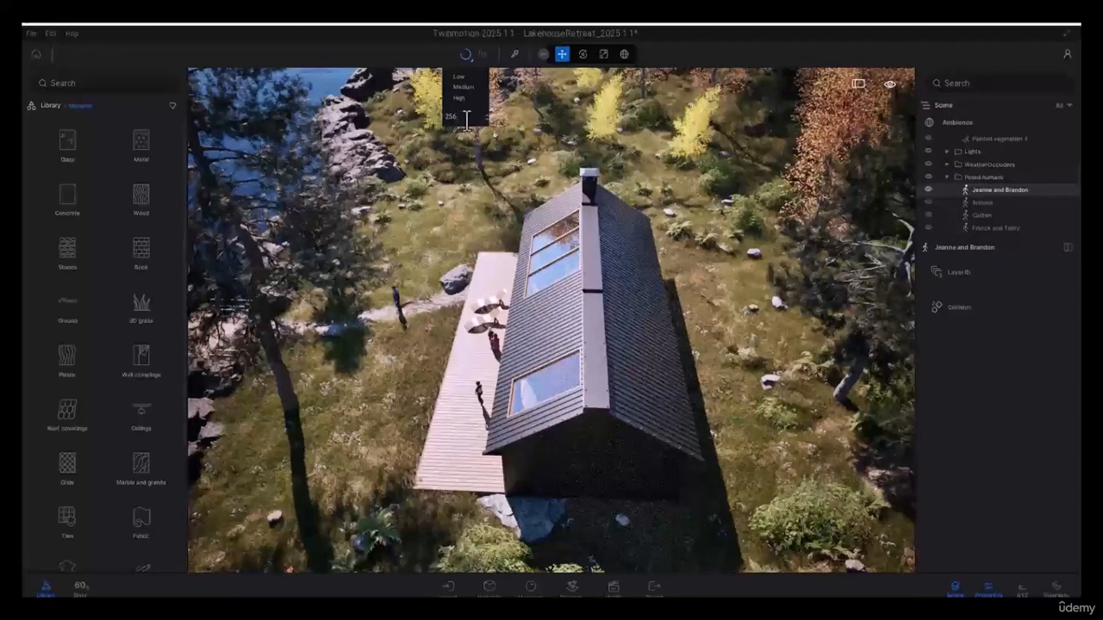
left_click_drag(463, 121, 433, 124)
left_click(475, 53)
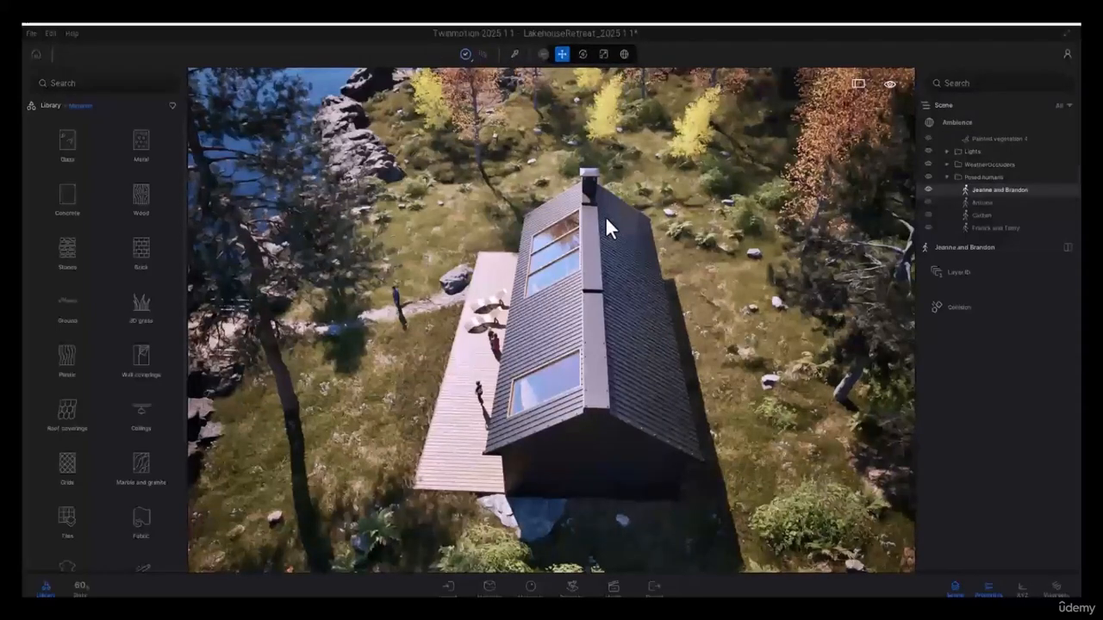
Sample the material on the house roof with the Material Picker and set its grunge to 42%
key("t")
left_click(650, 303)
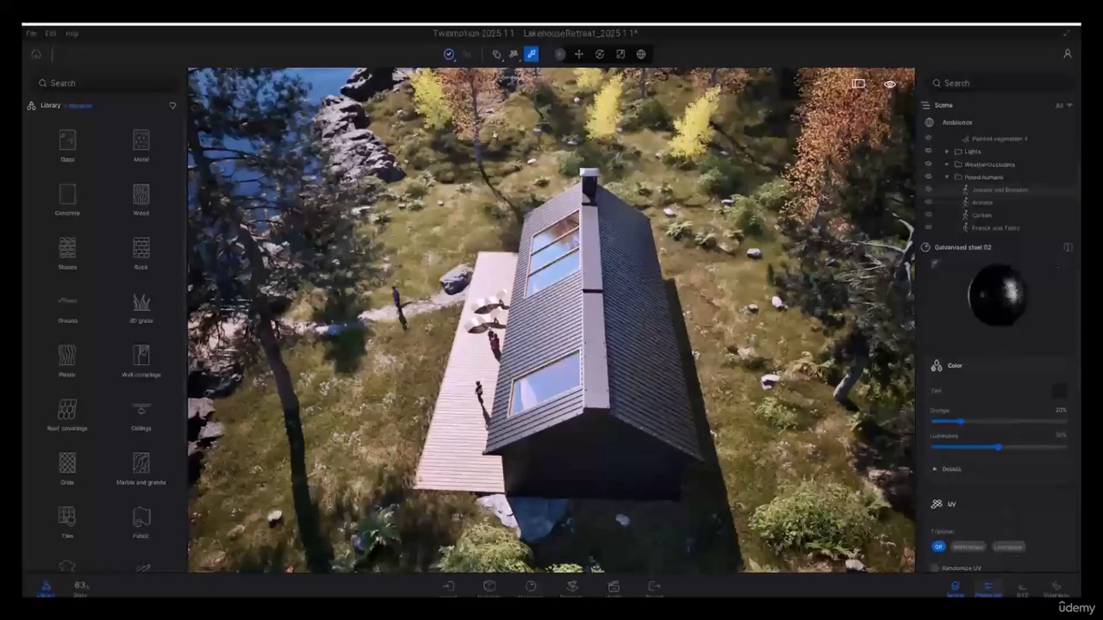
left_click(988, 589)
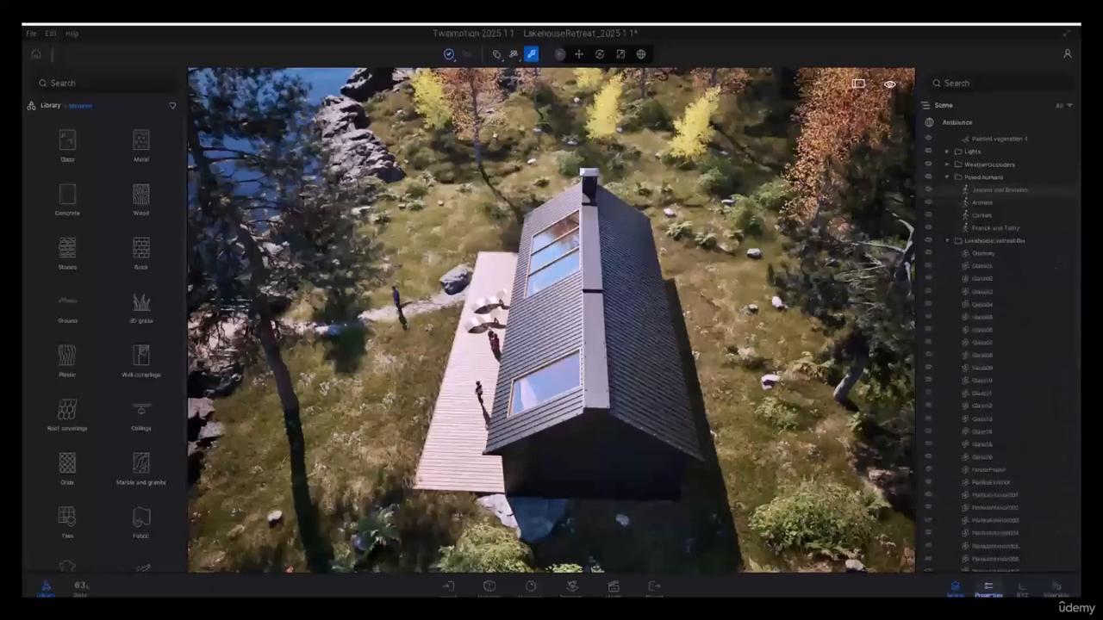
left_click(988, 589)
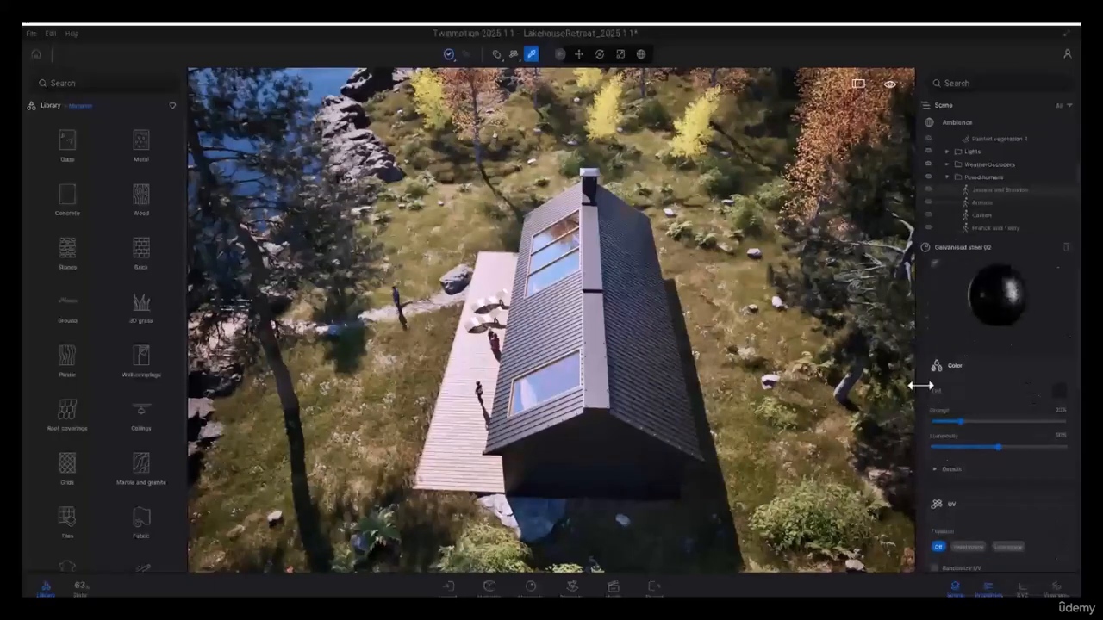
left_click_drag(960, 420, 988, 421)
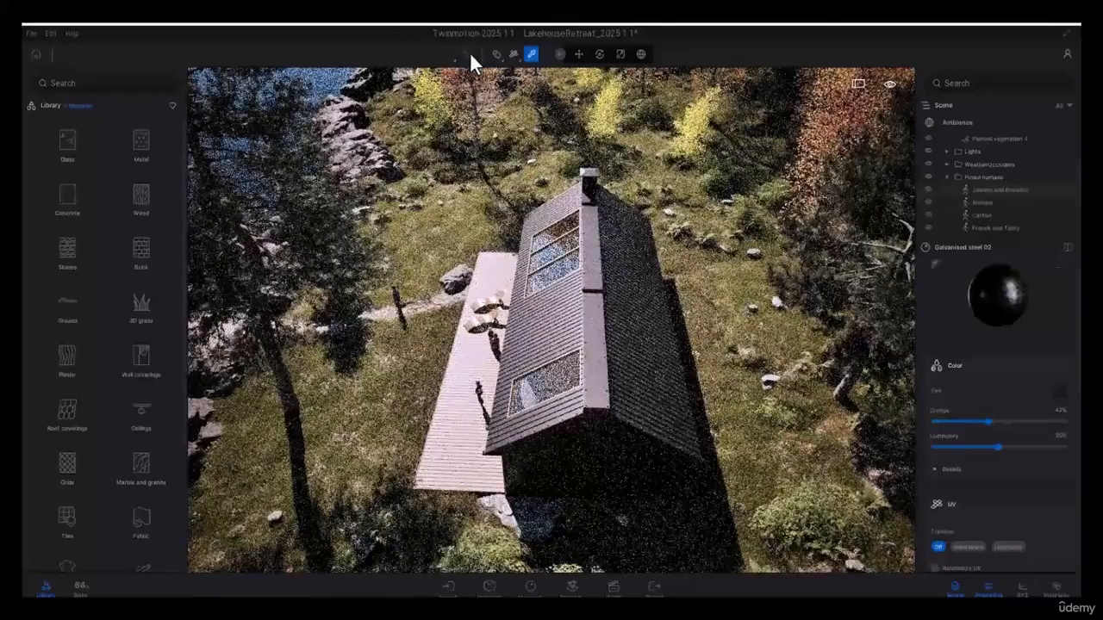
Turn off the Path Tracer and set the roof material's grunge to 21% and luminosity to 100%
left_click(469, 53)
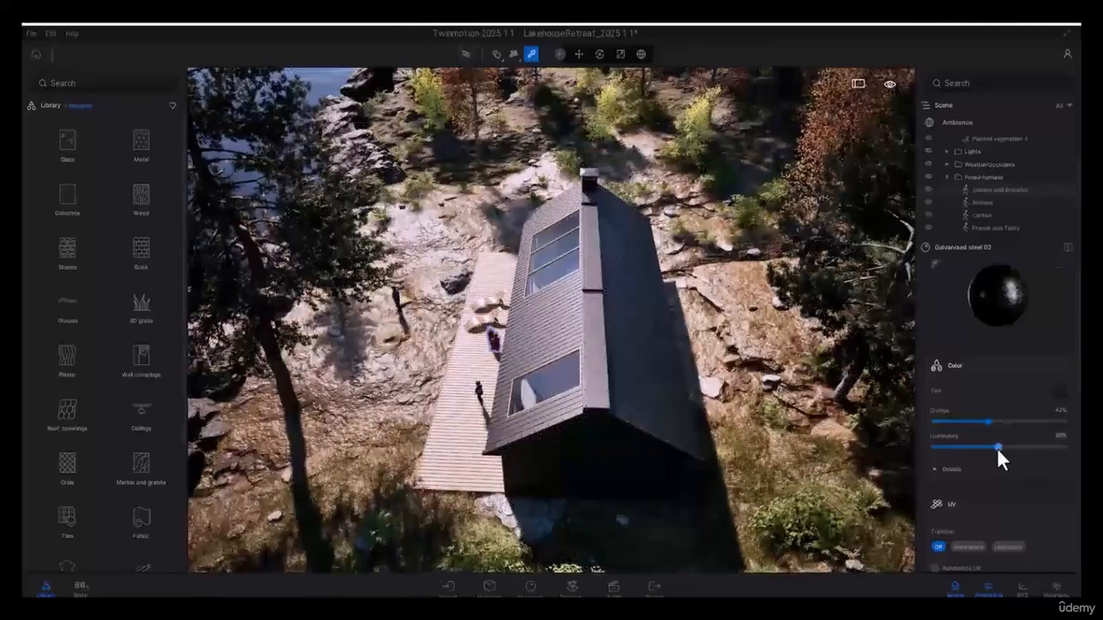
left_click_drag(1009, 419, 1066, 448)
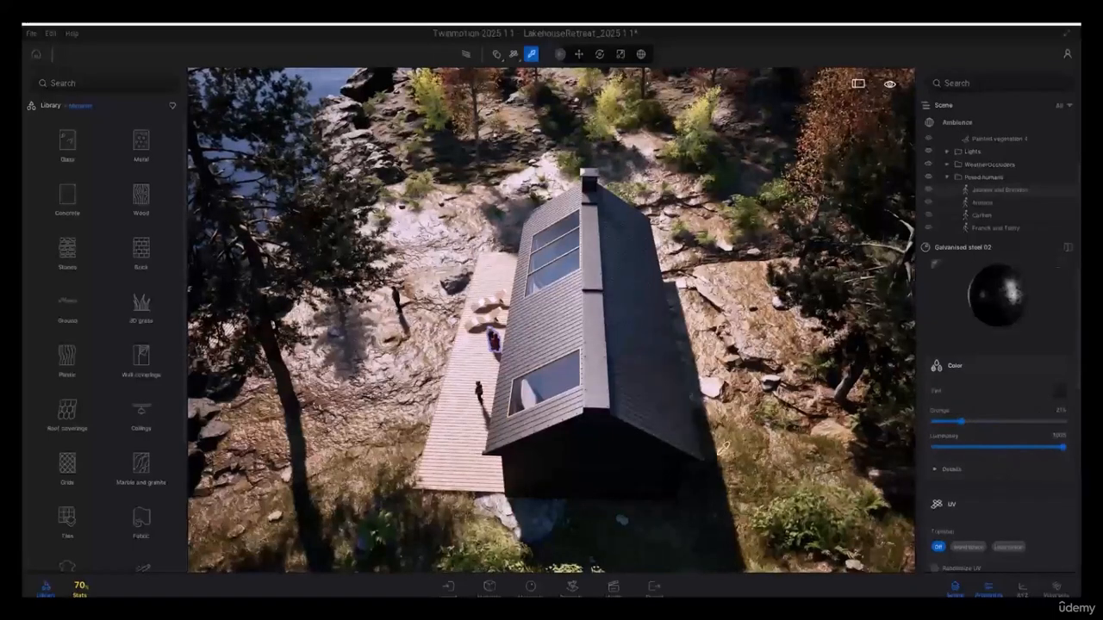
scroll(684, 448, "up", 3)
scroll(689, 424, "down", 3)
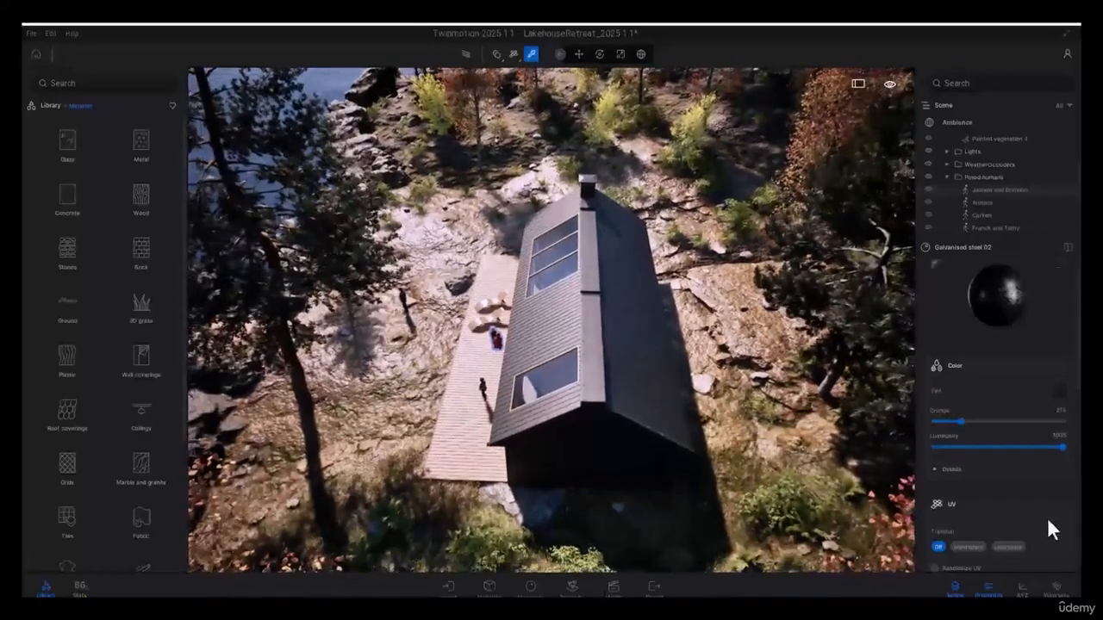
scroll(975, 498, "down", 3)
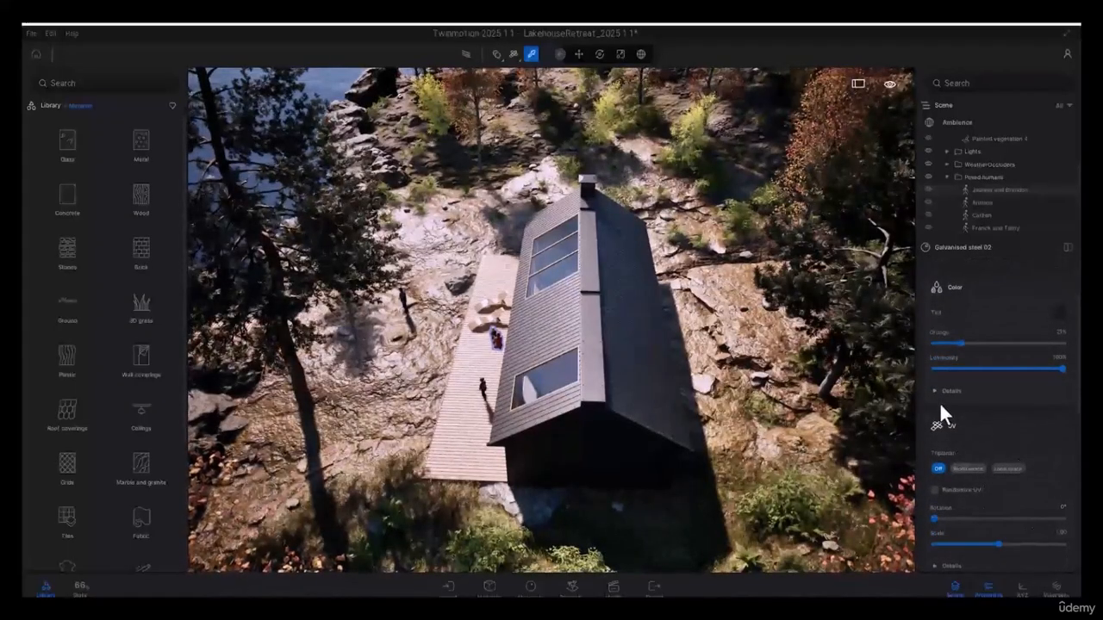
scroll(986, 370, "up", 3)
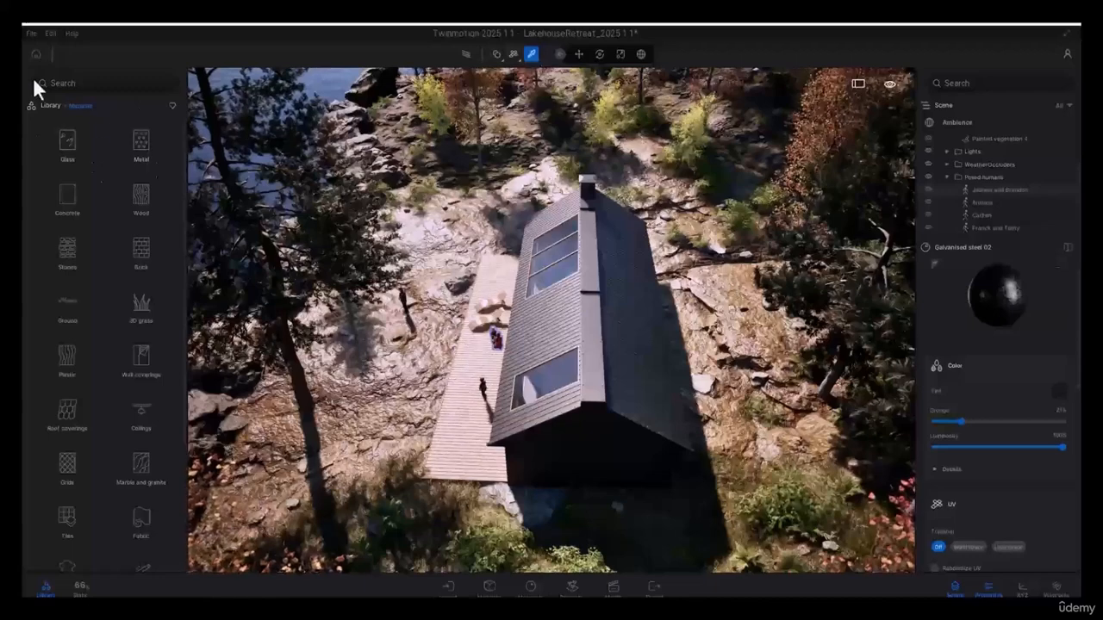
Place two Box 10m primitives on the ground beyond the chimney end of the house
left_click(48, 105)
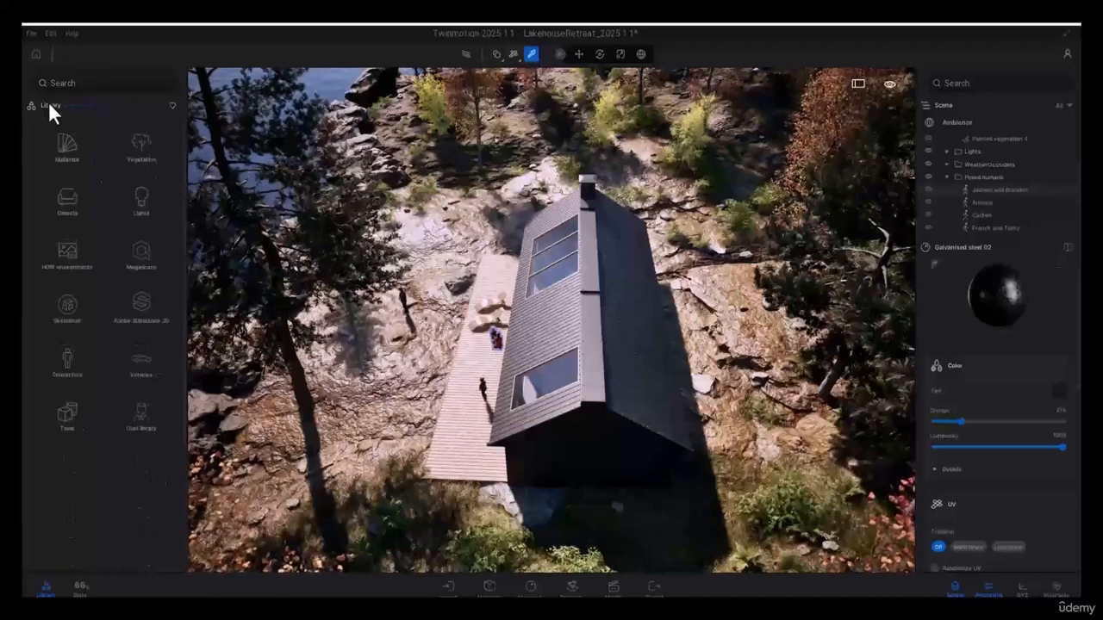
left_click(68, 205)
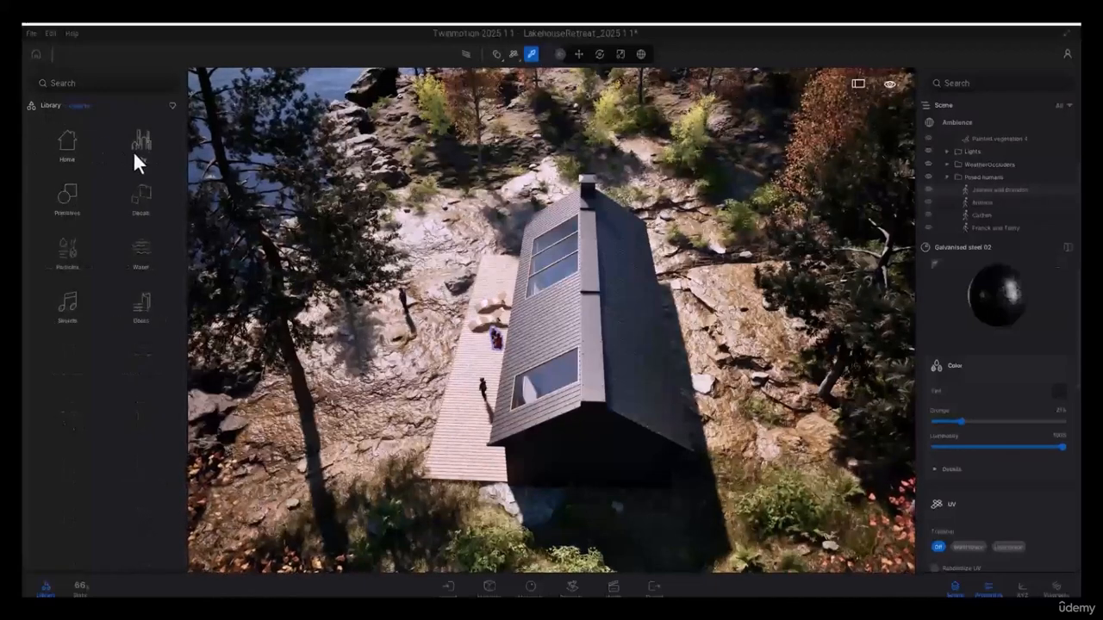
left_click(69, 198)
left_click_drag(129, 198, 432, 291)
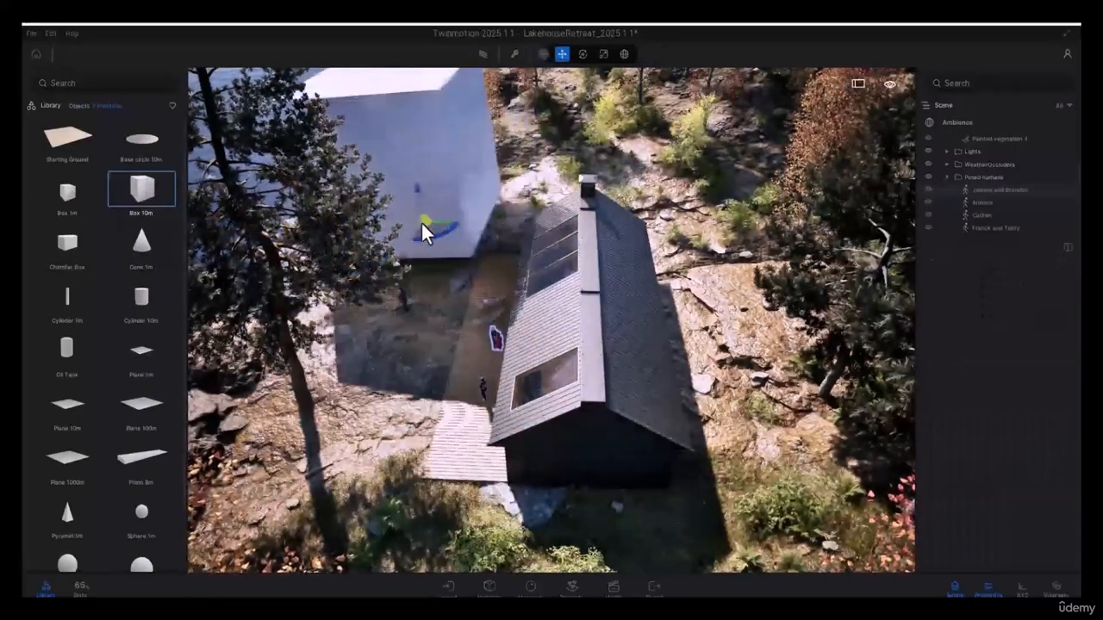
left_click(420, 221)
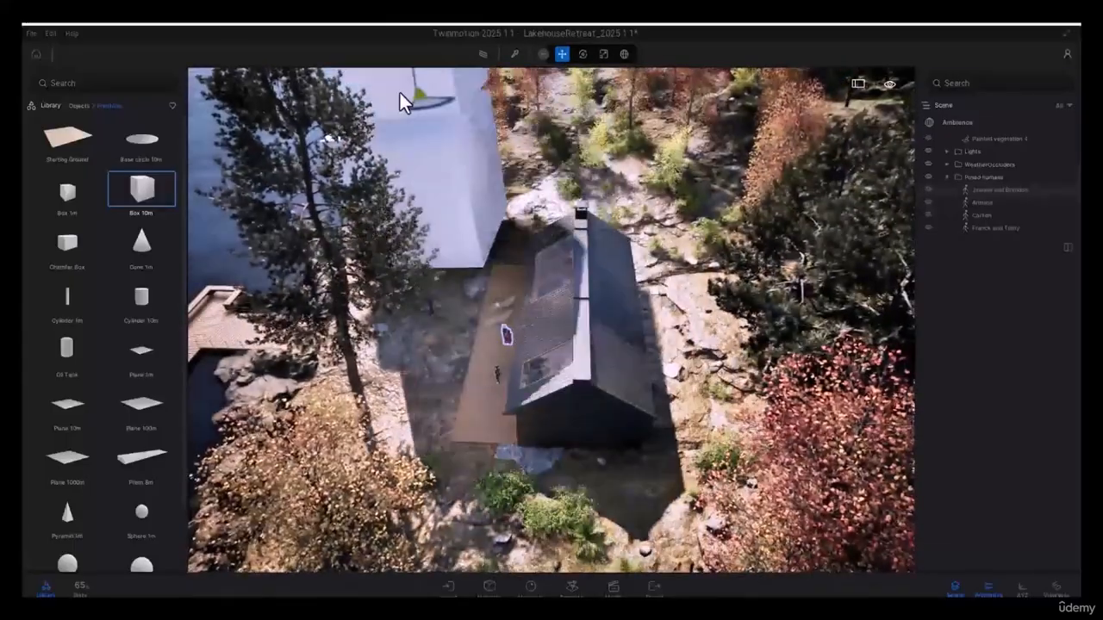
left_click(450, 100)
left_click(641, 185)
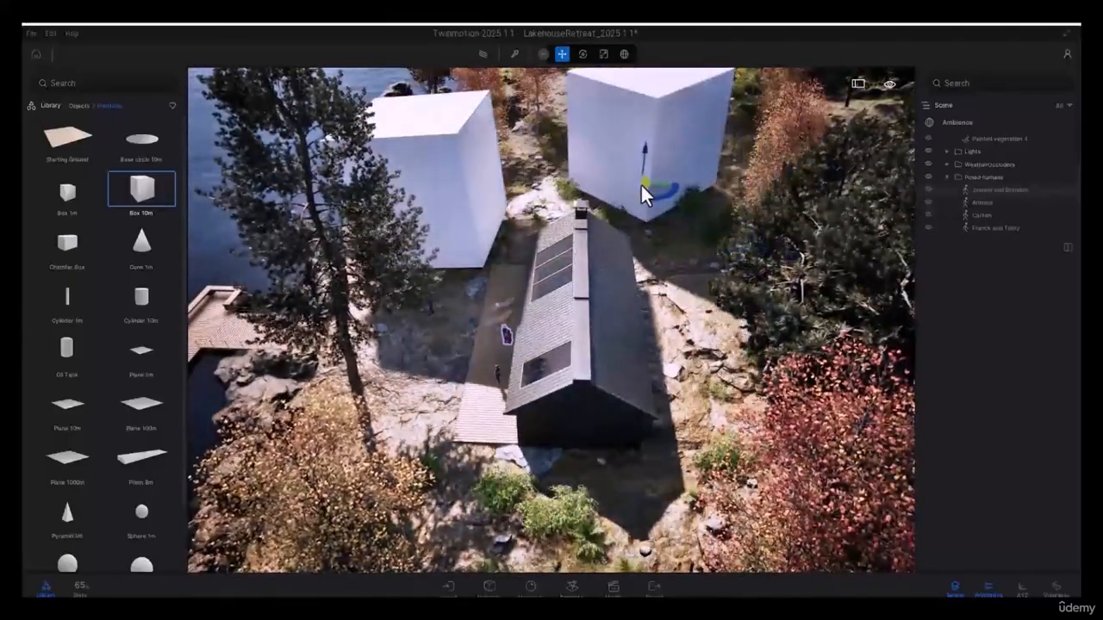
left_click(647, 188)
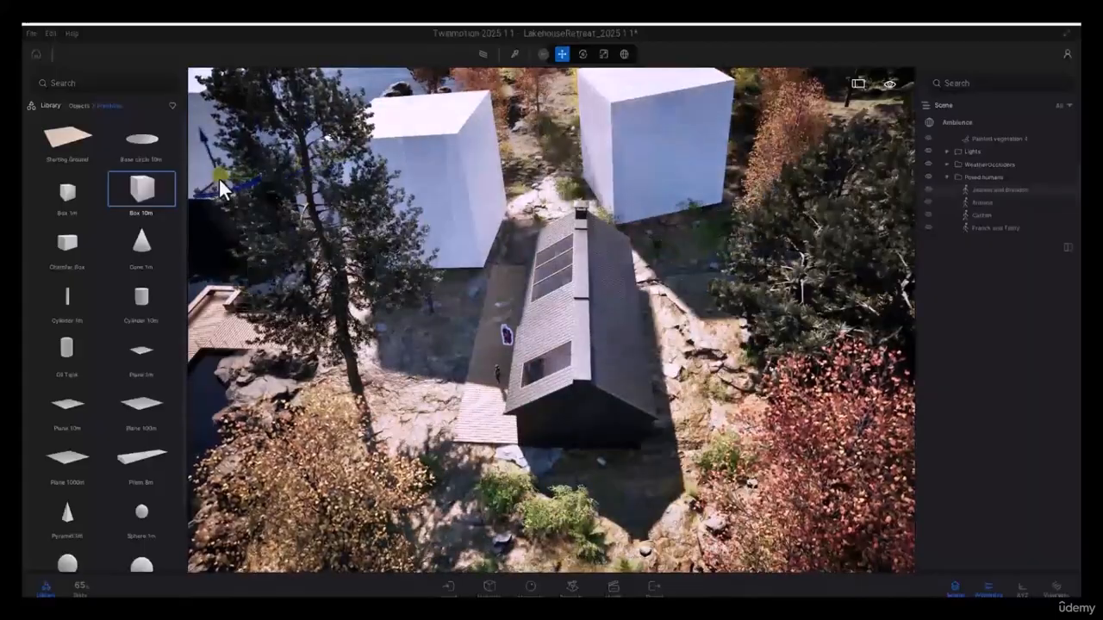
Sample the white box's material and go through the Replace material, Apply to object and Apply to selection modes
left_click(516, 53)
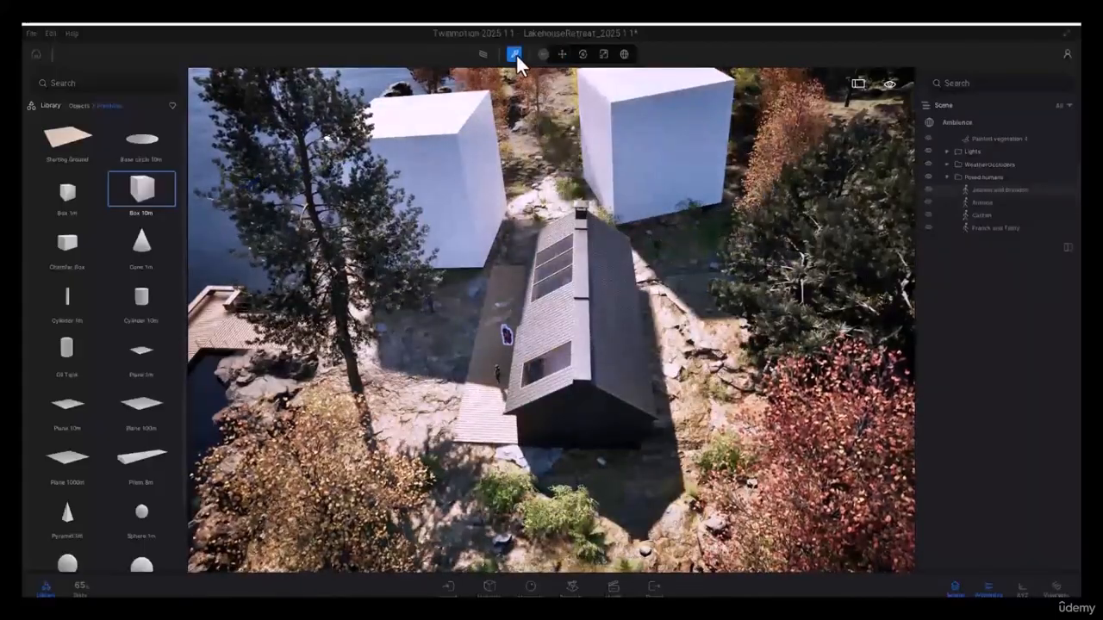
left_click(448, 176)
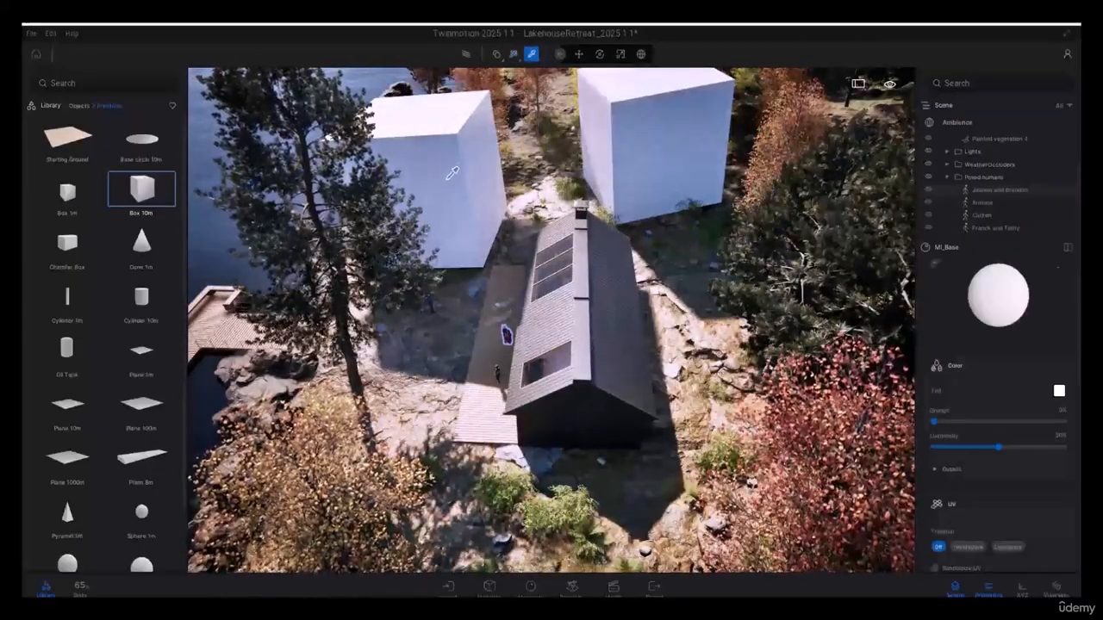
left_click(500, 59)
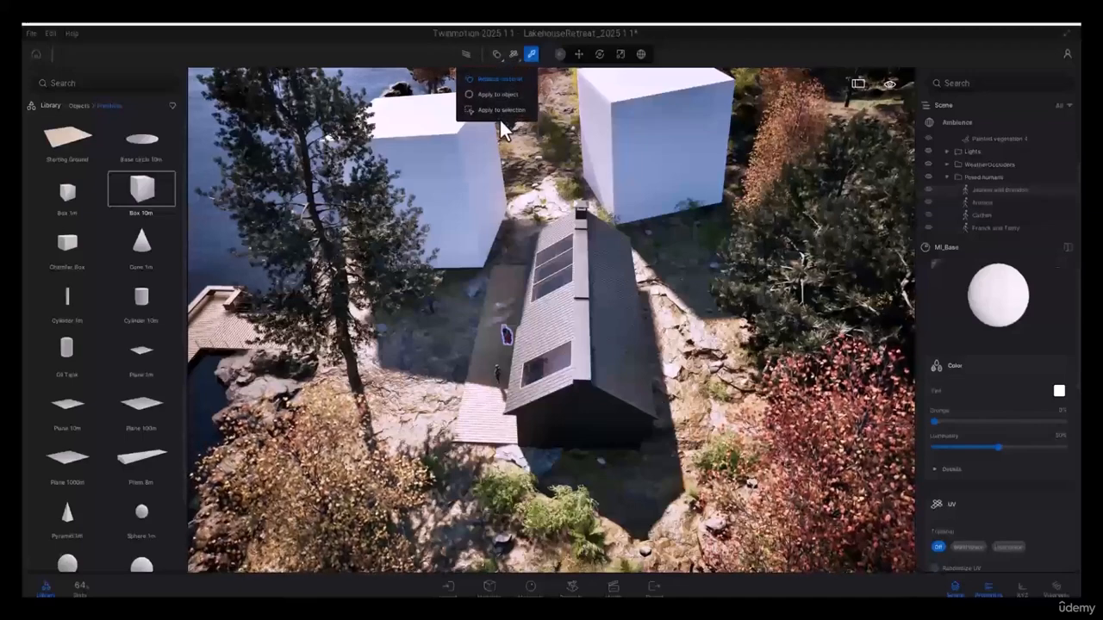
left_click(498, 76)
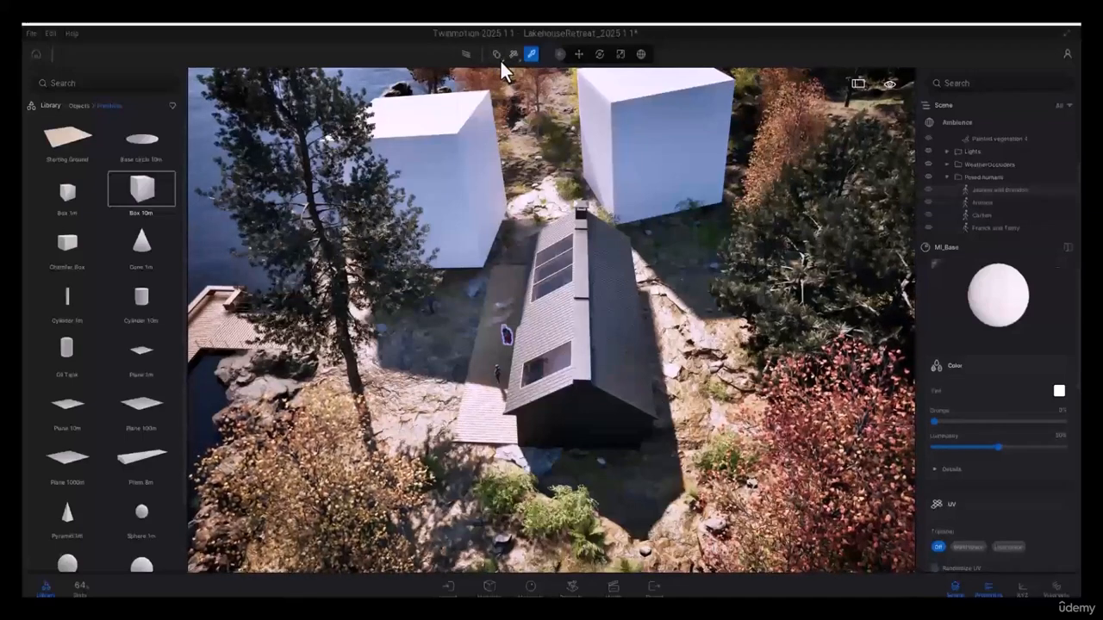
left_click(502, 58)
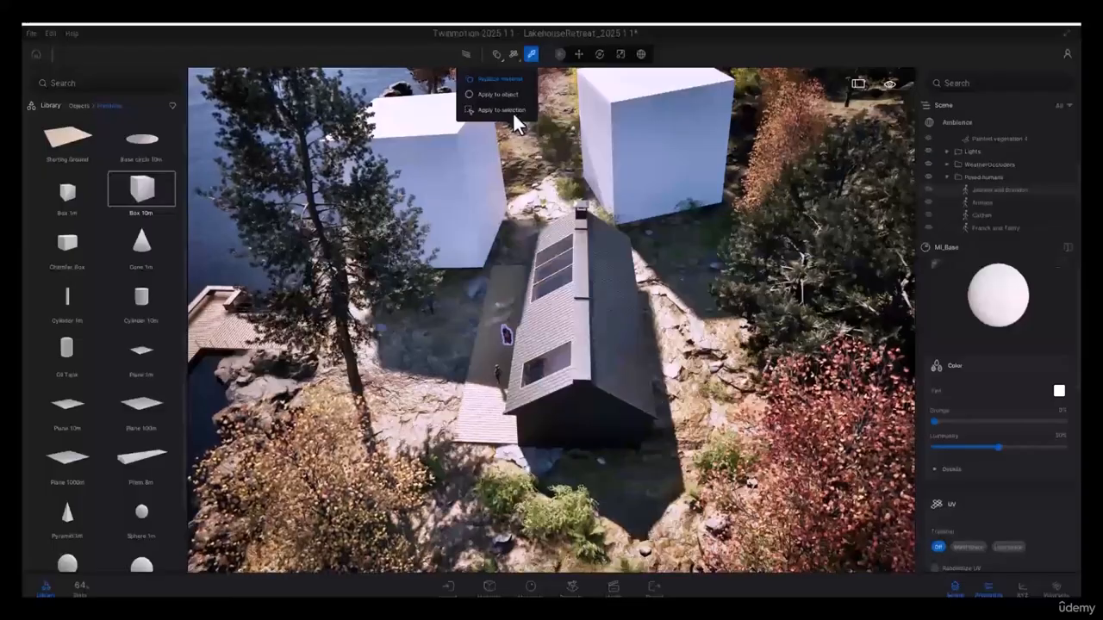
left_click(501, 111)
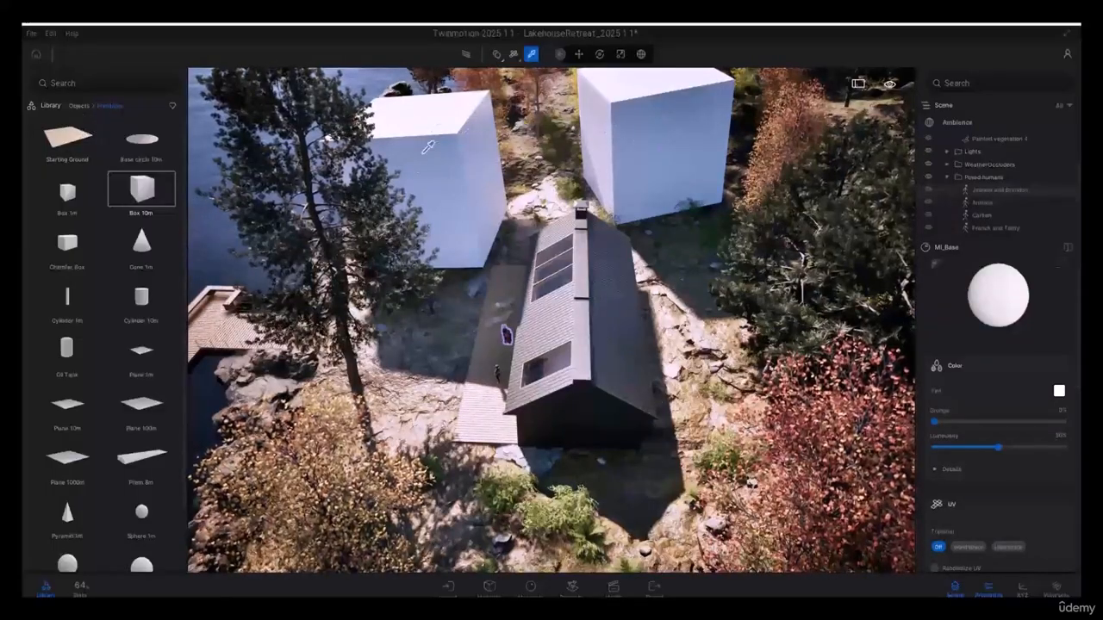
Apply the Chestnut 01 A wood material to the lakeside box and Maple 02 B to the other box
left_click(49, 105)
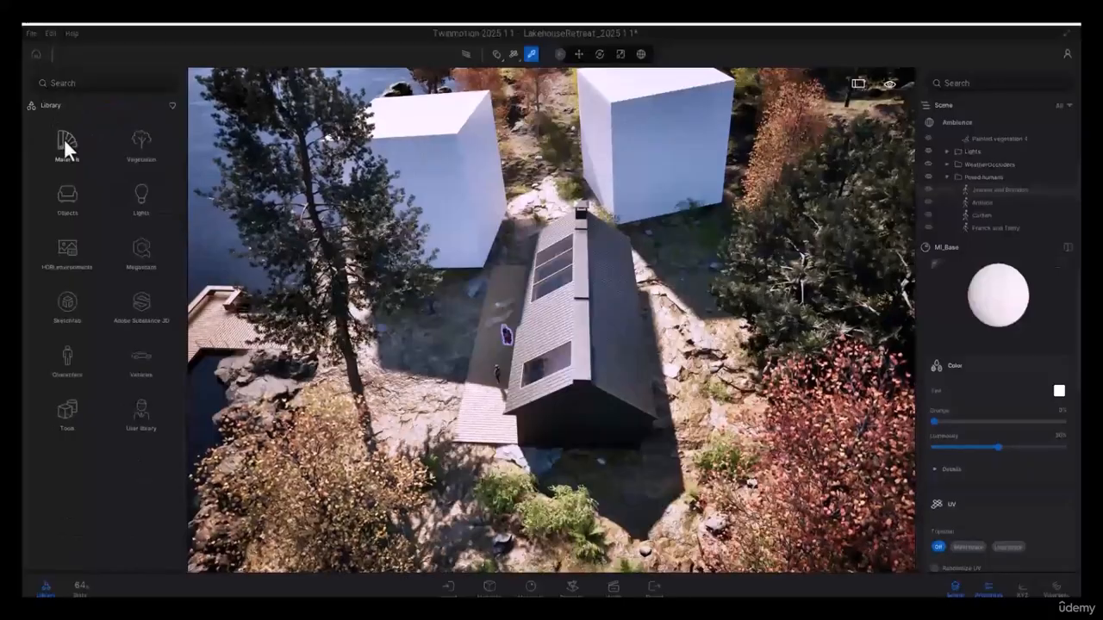
left_click(63, 138)
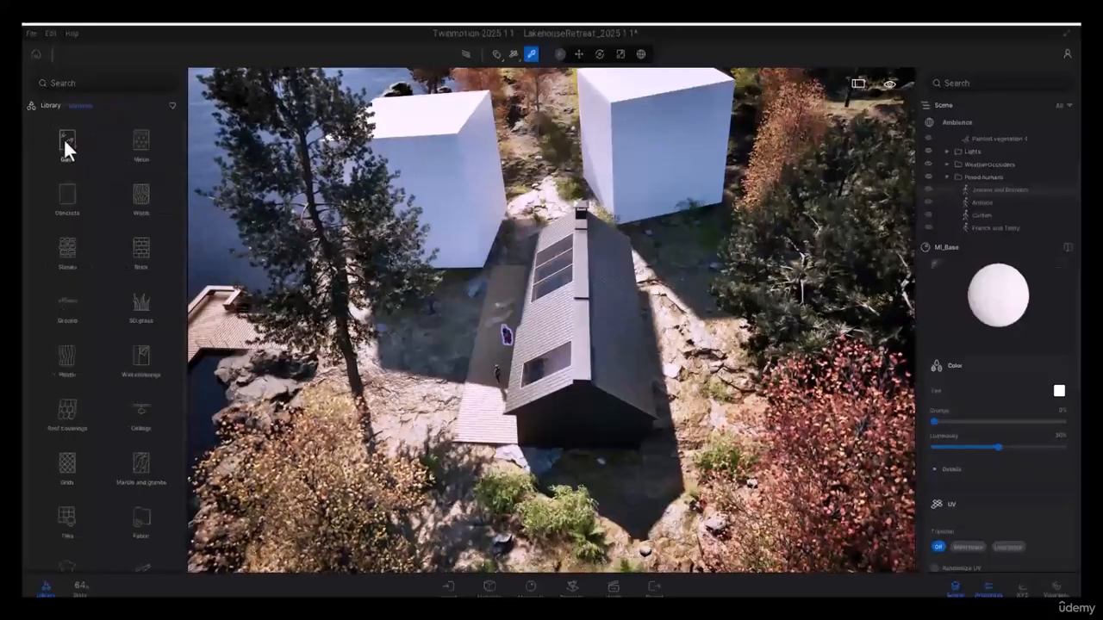
left_click(138, 197)
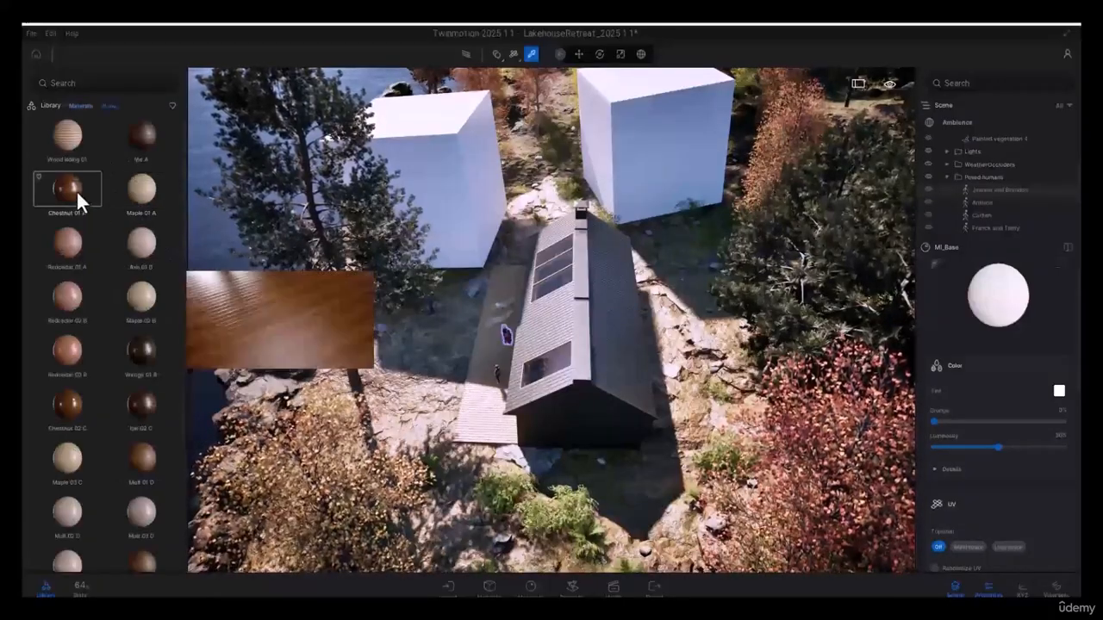
left_click_drag(74, 191, 439, 144)
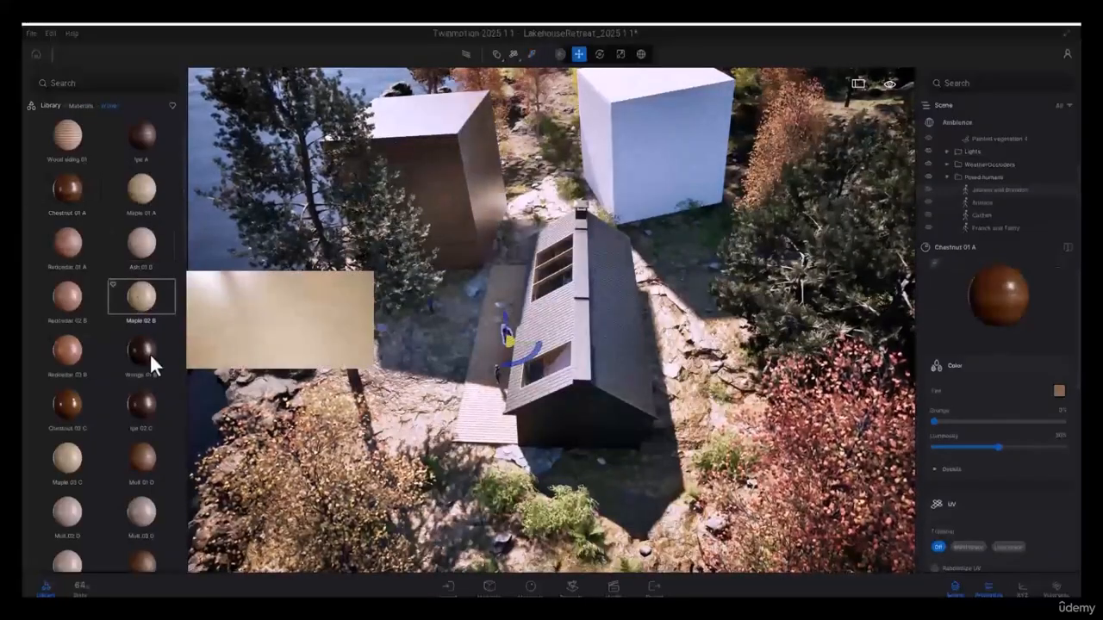
left_click_drag(141, 302, 618, 130)
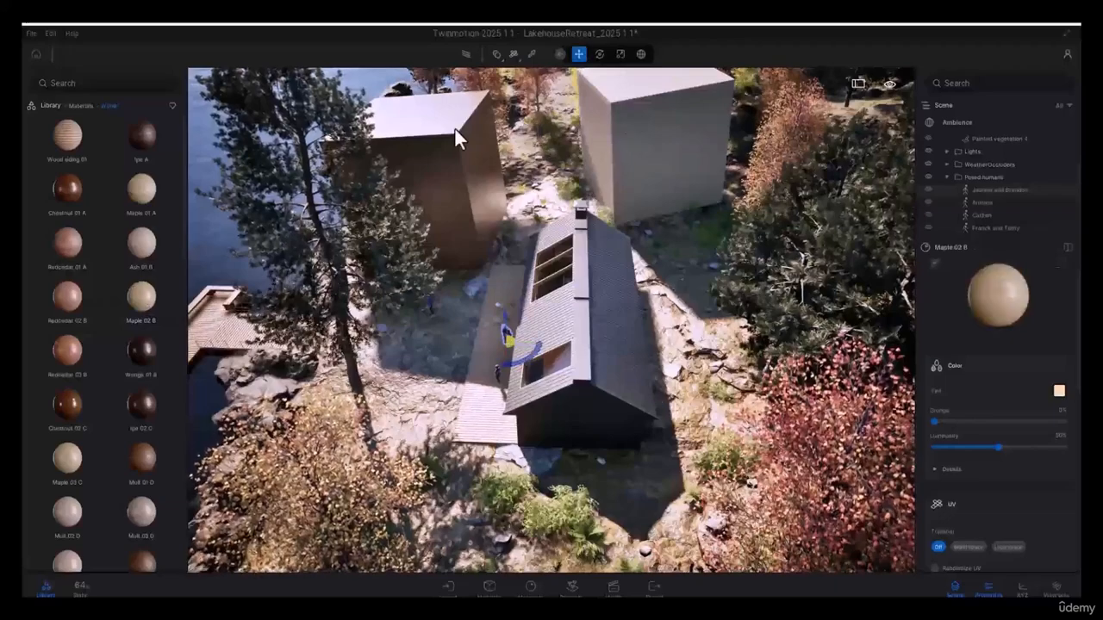
Sample the lakeside box's material and apply Chestnut 01 A wood to both boxes
left_click(531, 54)
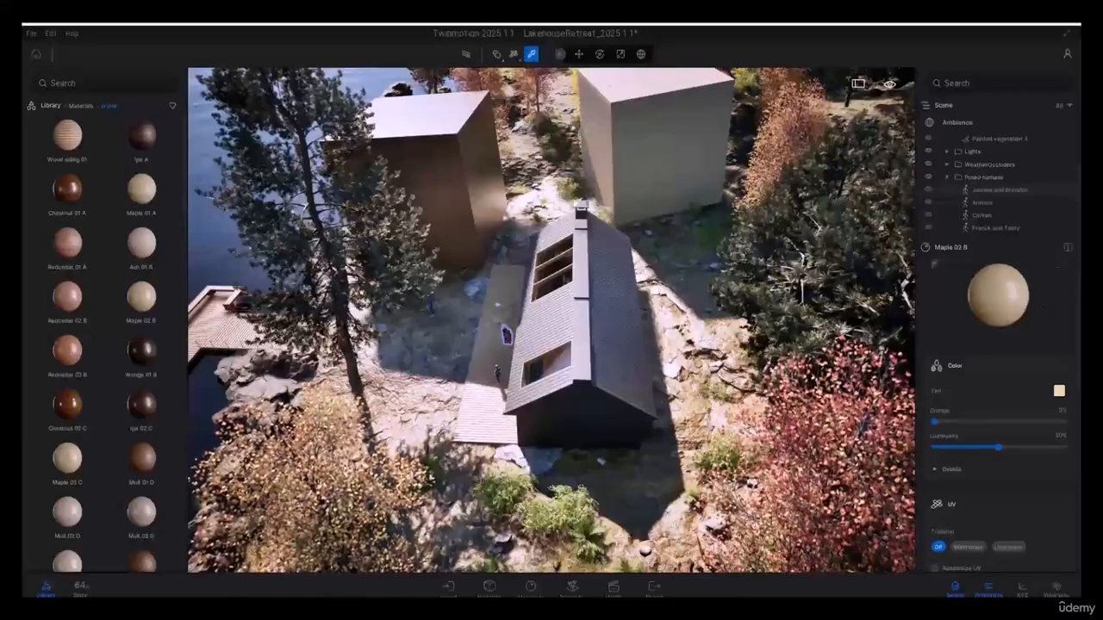
left_click(432, 150)
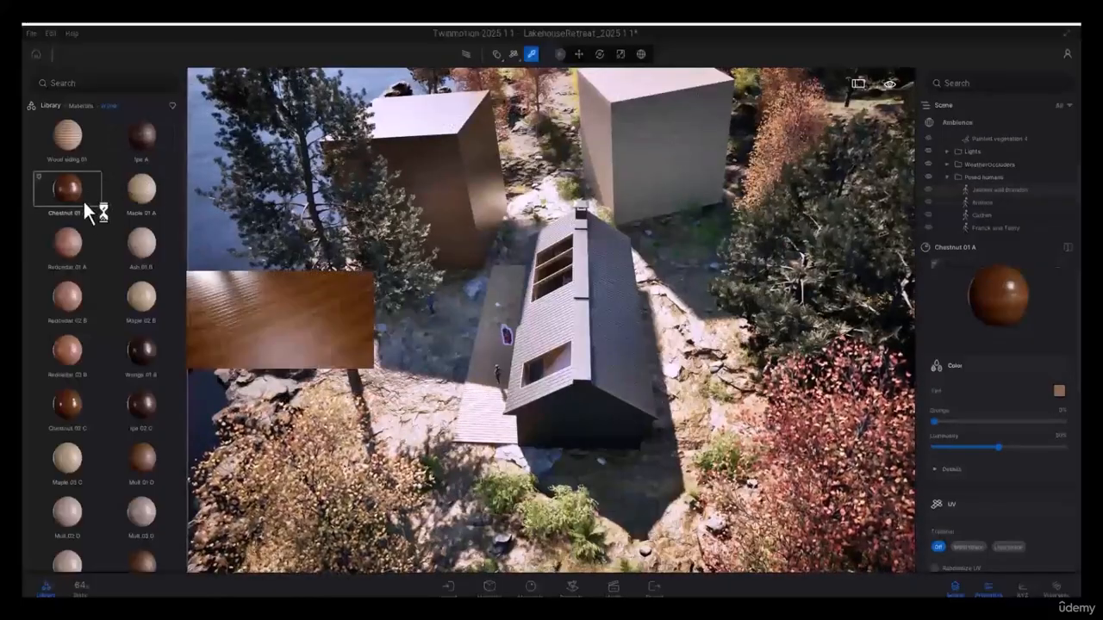
left_click_drag(70, 191, 396, 154)
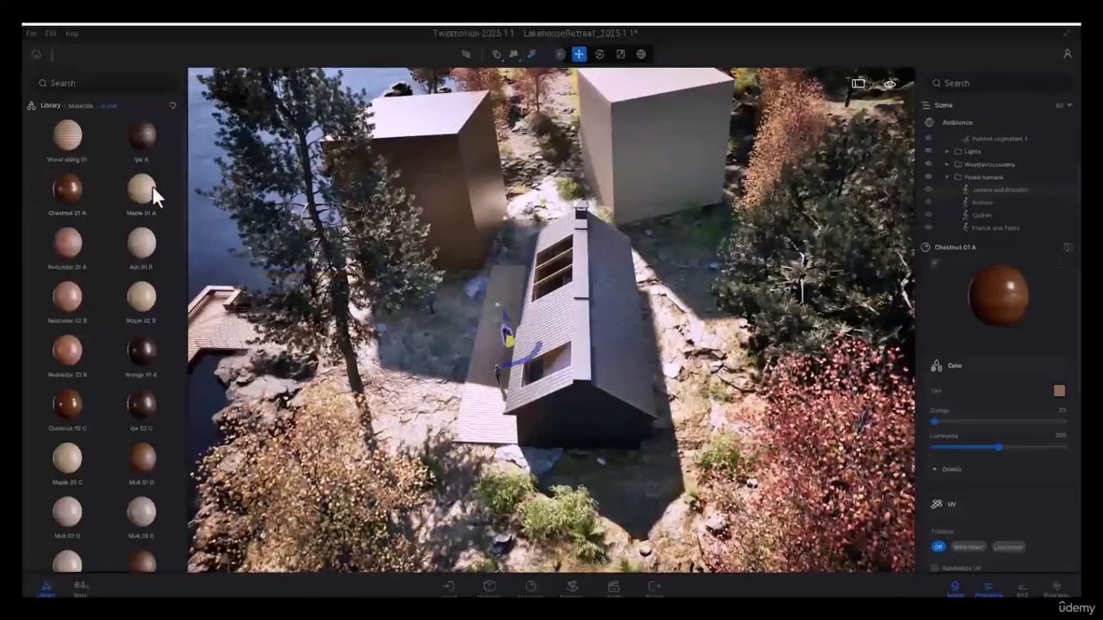
left_click_drag(588, 147, 641, 137)
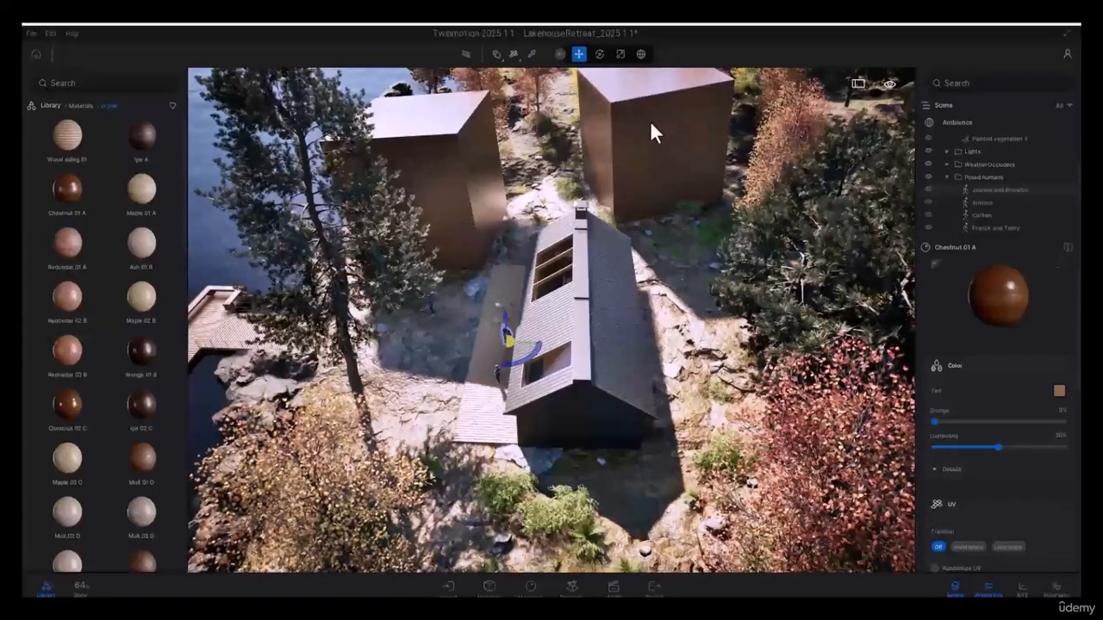
mouse_move(70, 357)
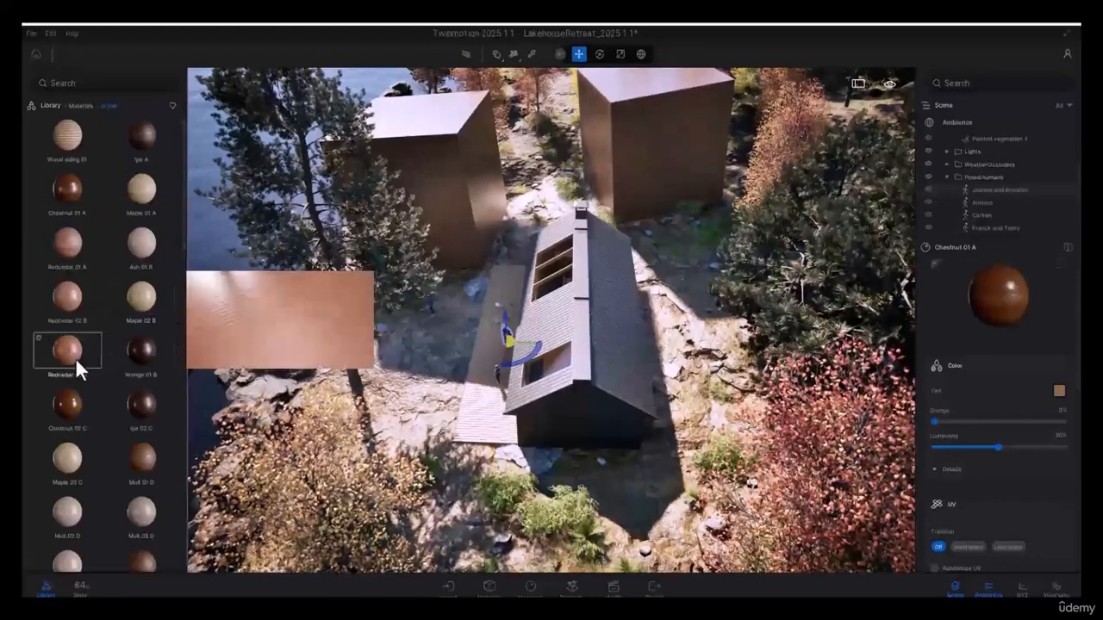
Apply Redcedar 03 B wood to the lakeside box and Redcedar 02 B to the other box
left_click_drag(69, 356, 437, 193)
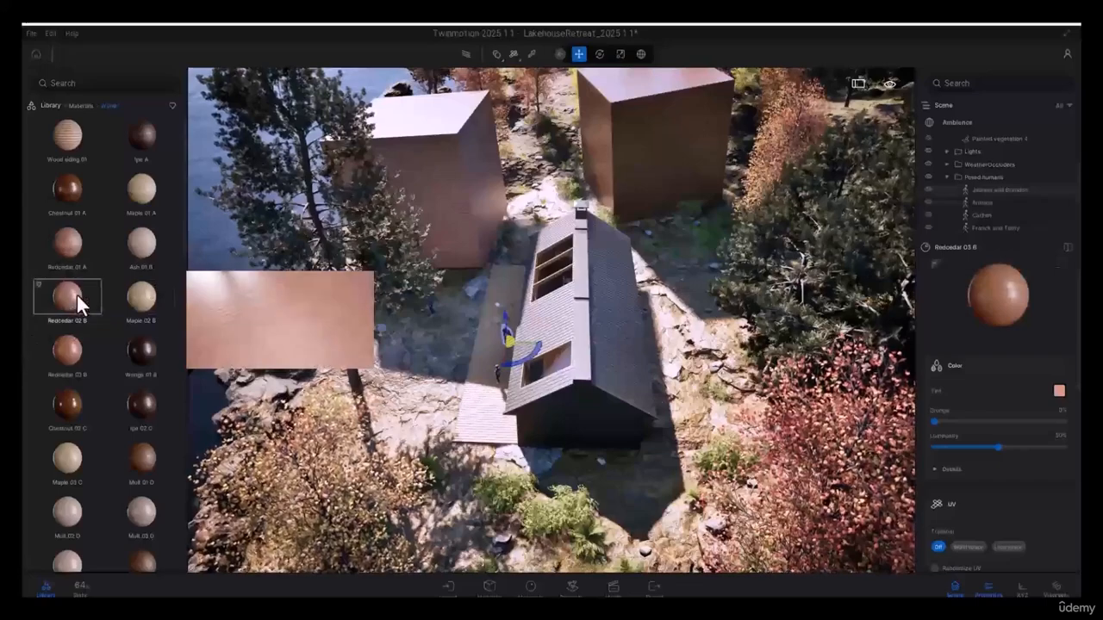
left_click_drag(69, 297, 591, 151)
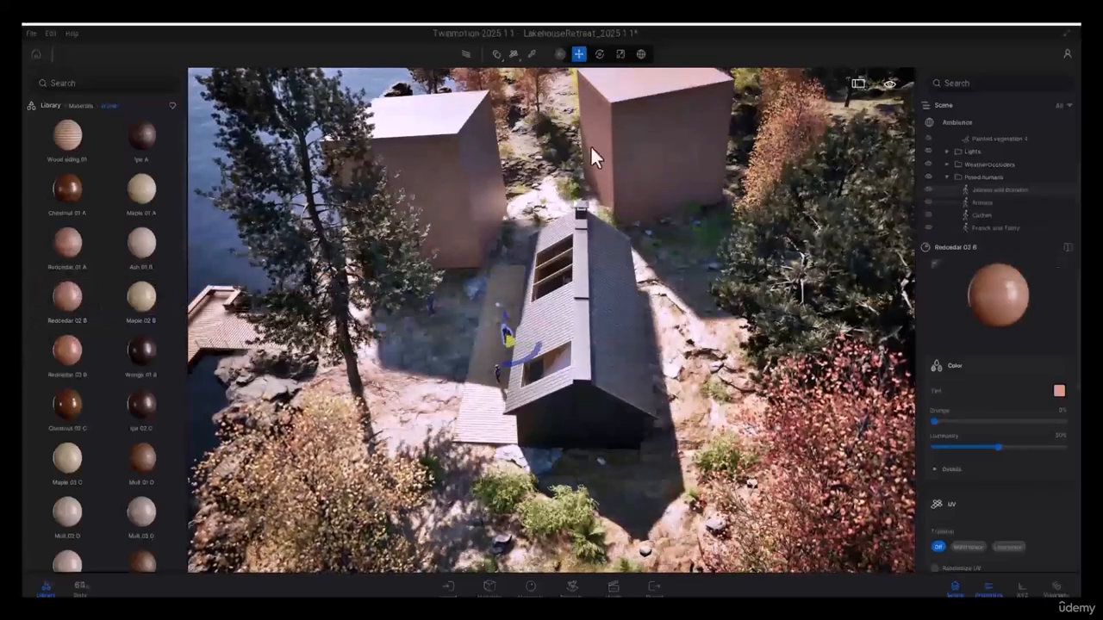
Set the material mode to Apply to selection, select the lakeside box and apply Wenge 01 B to it
left_click(501, 59)
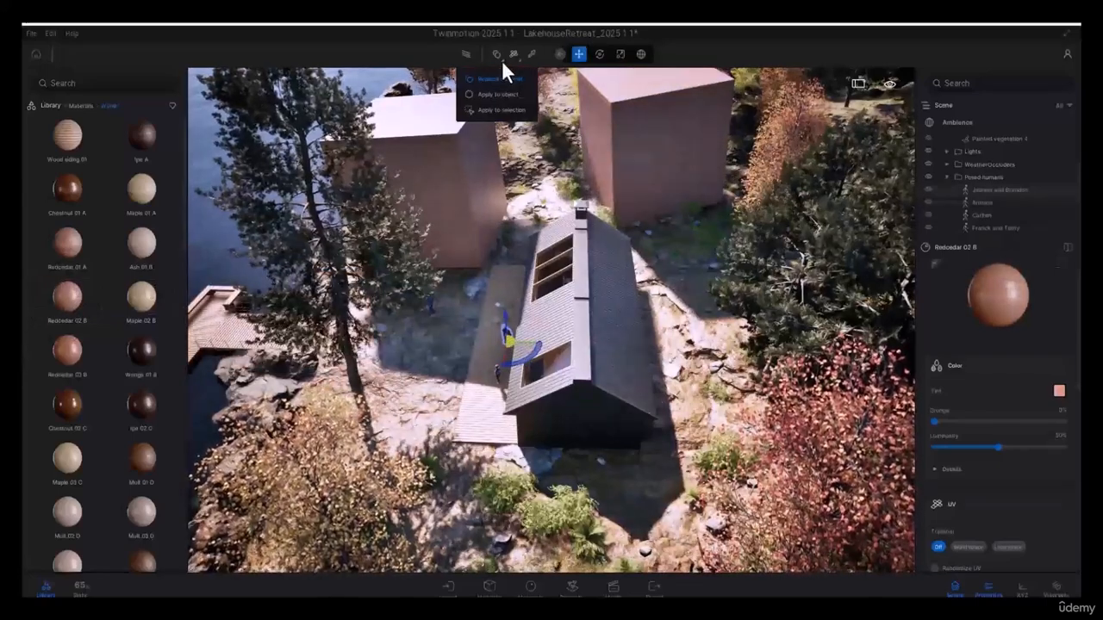
left_click(508, 111)
left_click(460, 176)
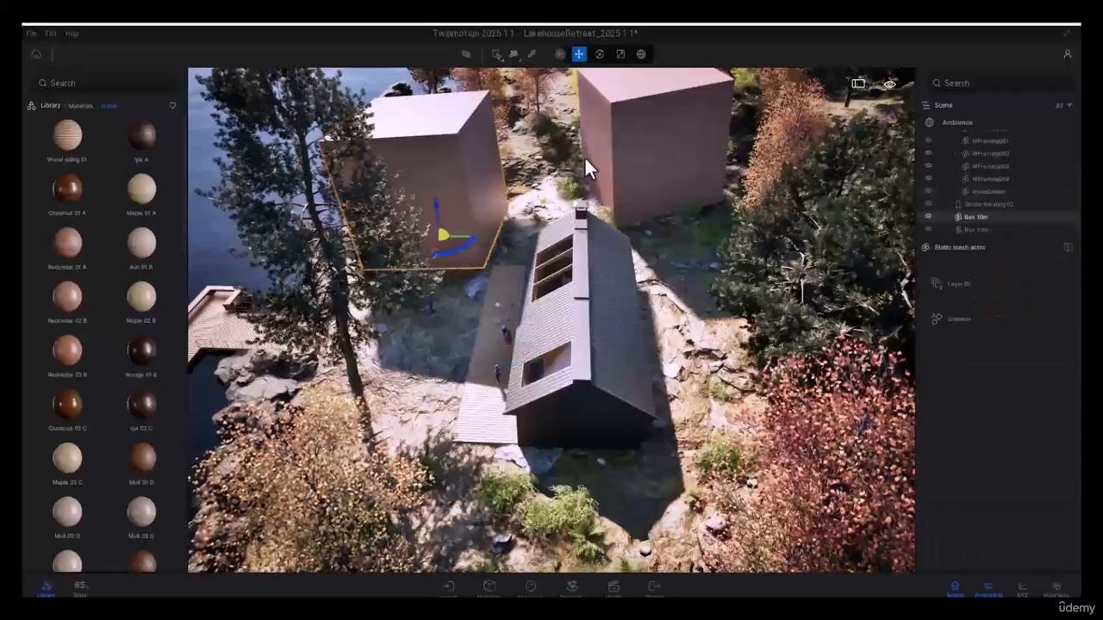
left_click(142, 350)
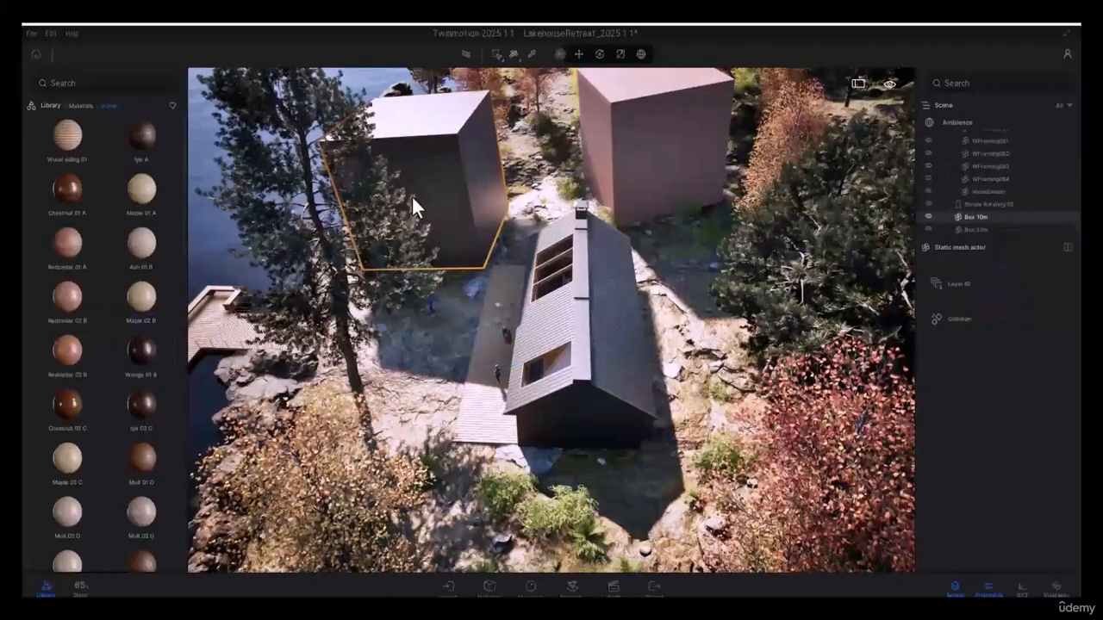
left_click(411, 195)
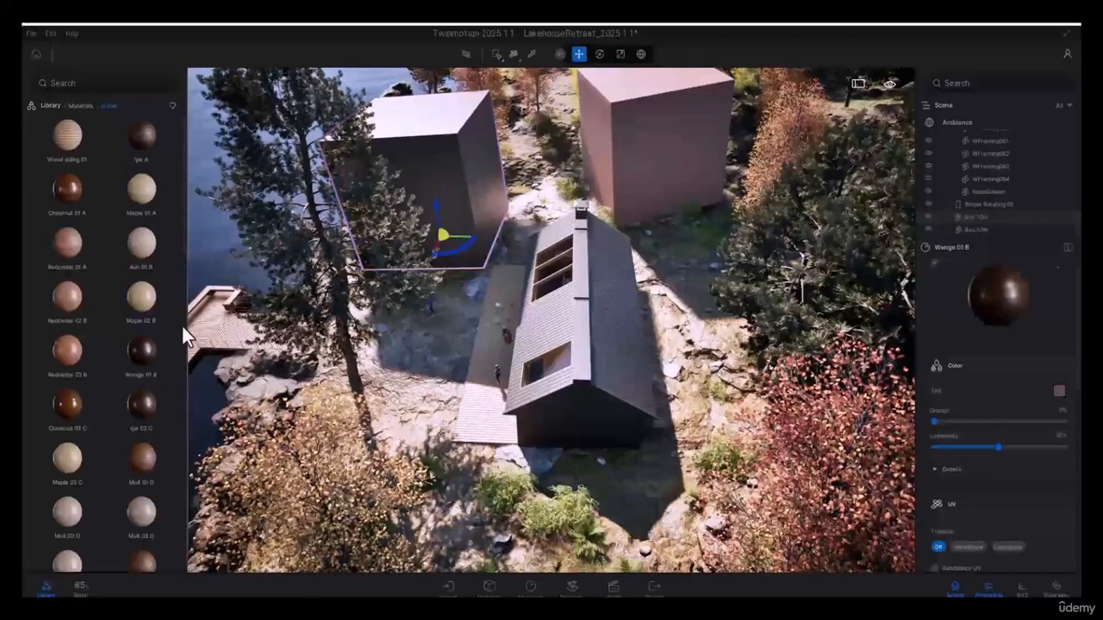
Apply Maple 02 B and Chestnut 02 C in turn to the selected lakeside box
left_click(142, 298)
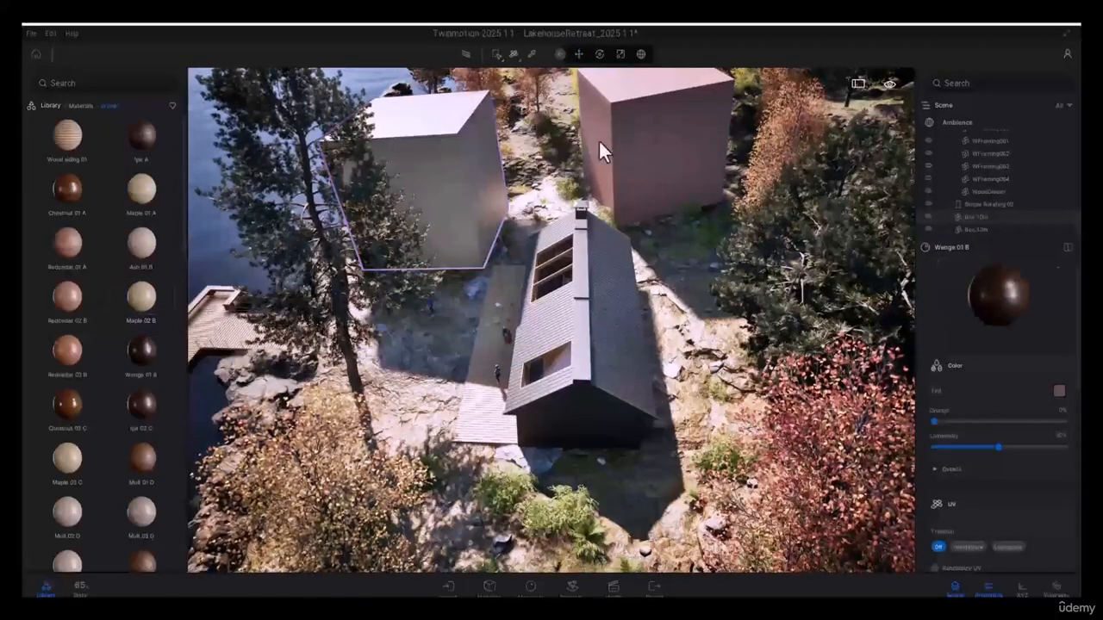
left_click(379, 254)
left_click(56, 361)
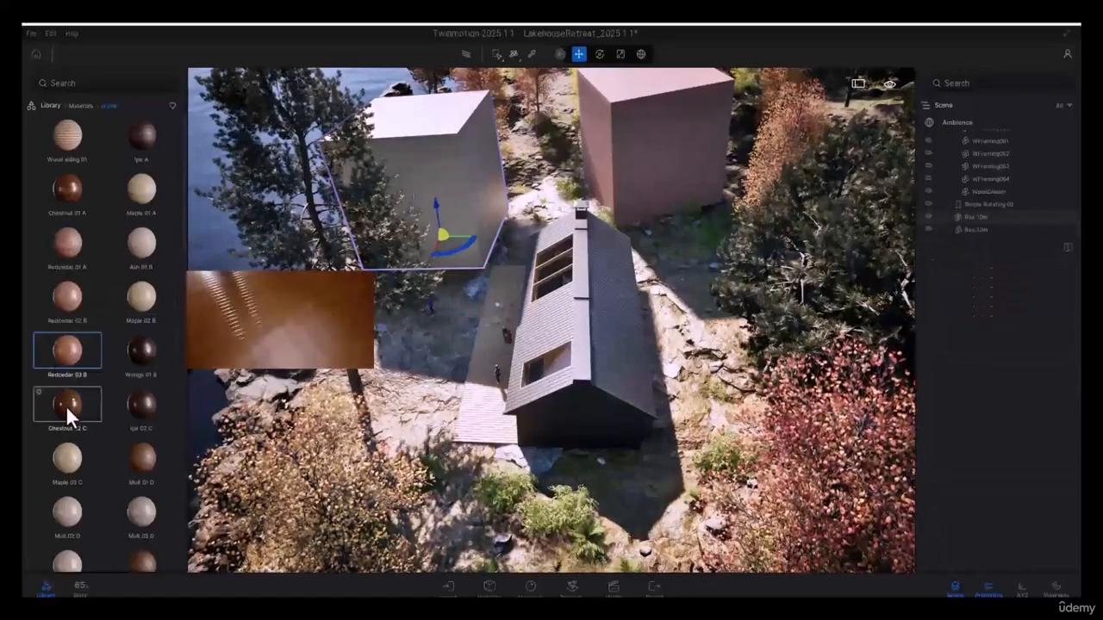
left_click(65, 405)
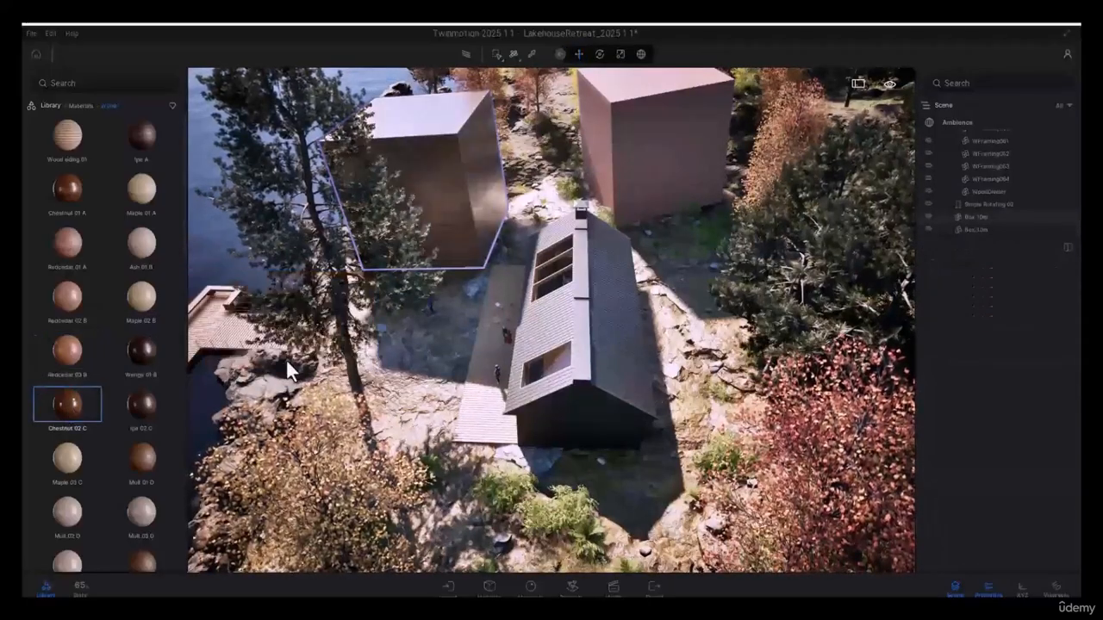
Apply Maple 03 C, Mult 01 D and finally Mult 03 D to the selected lakeside box
mouse_move(35, 476)
left_click_drag(76, 453, 434, 231)
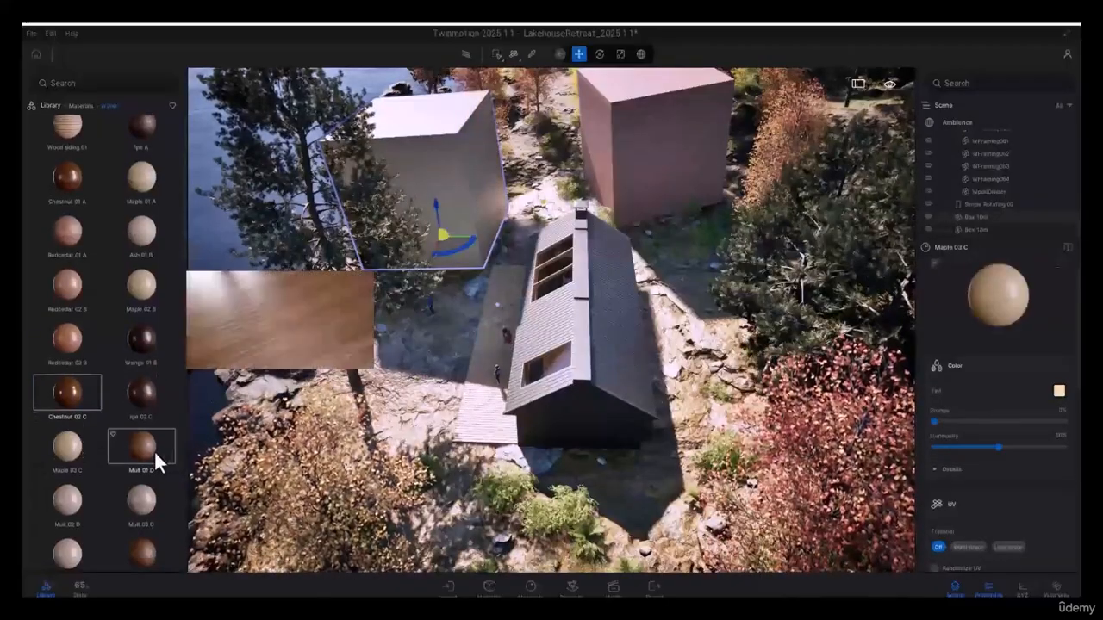
left_click_drag(154, 450, 314, 380)
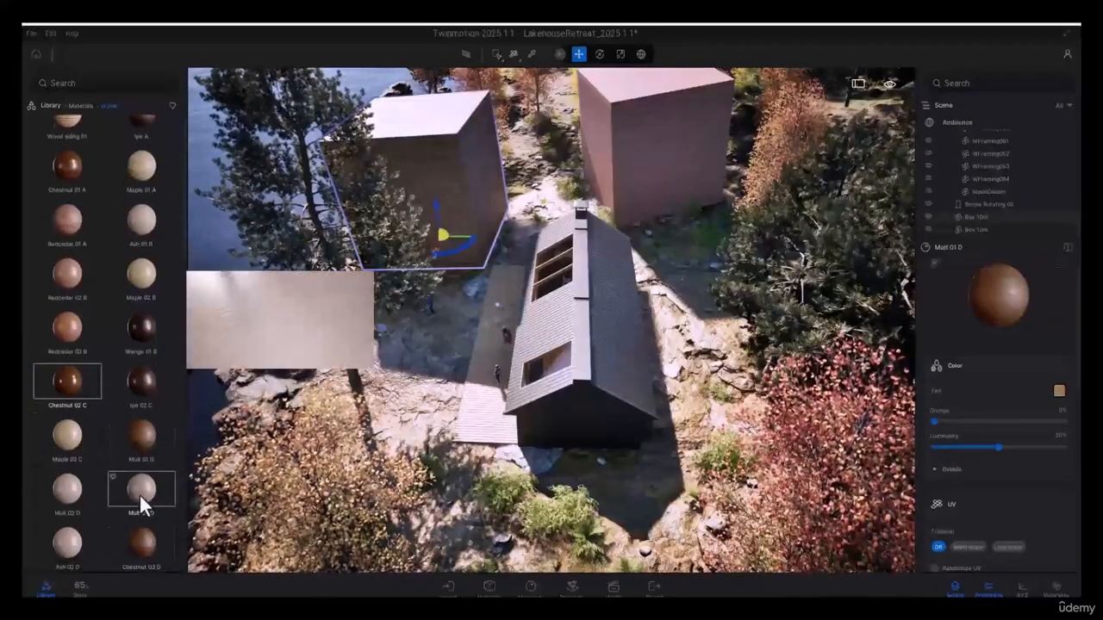
left_click_drag(139, 489, 422, 194)
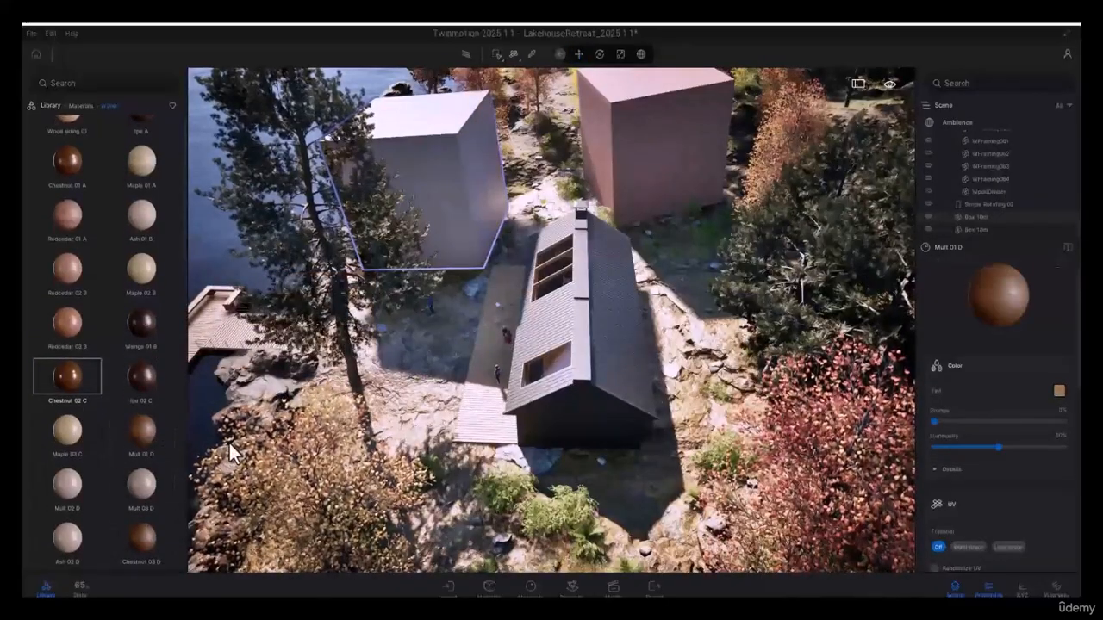
Set the material mode to Apply to object and browse further wood materials
left_click(499, 58)
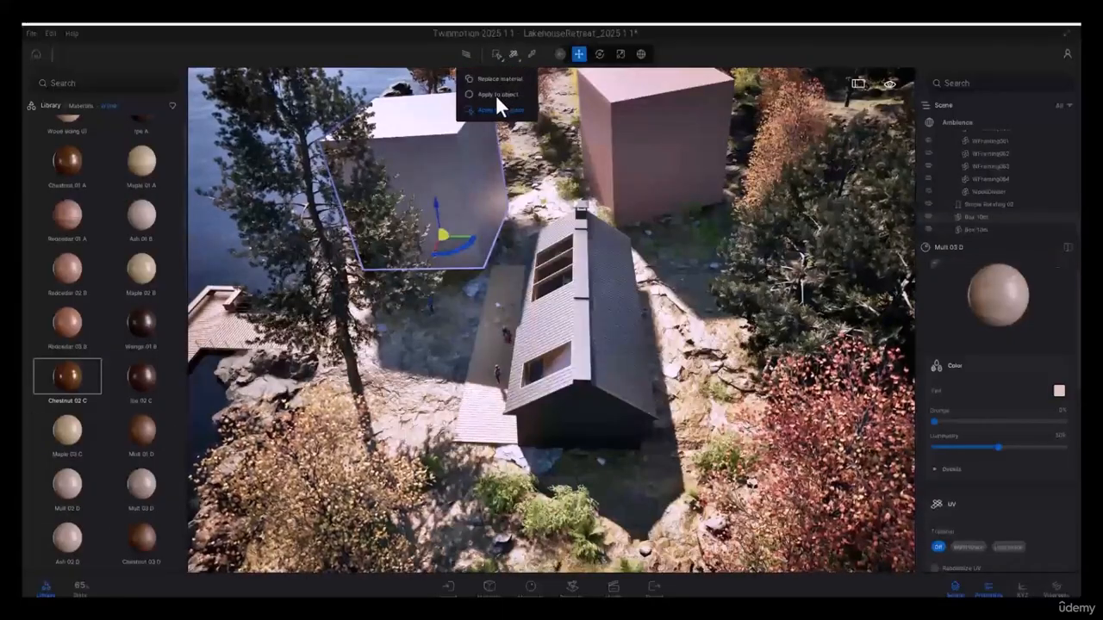
left_click(496, 94)
left_click_drag(221, 422, 298, 408)
left_click_drag(145, 425, 25, 493)
Select the box farther from the lake and, in Apply to selection mode, apply Ash 02 D, Chestnut 03 D and Maple 04 D in turn
left_click(673, 155)
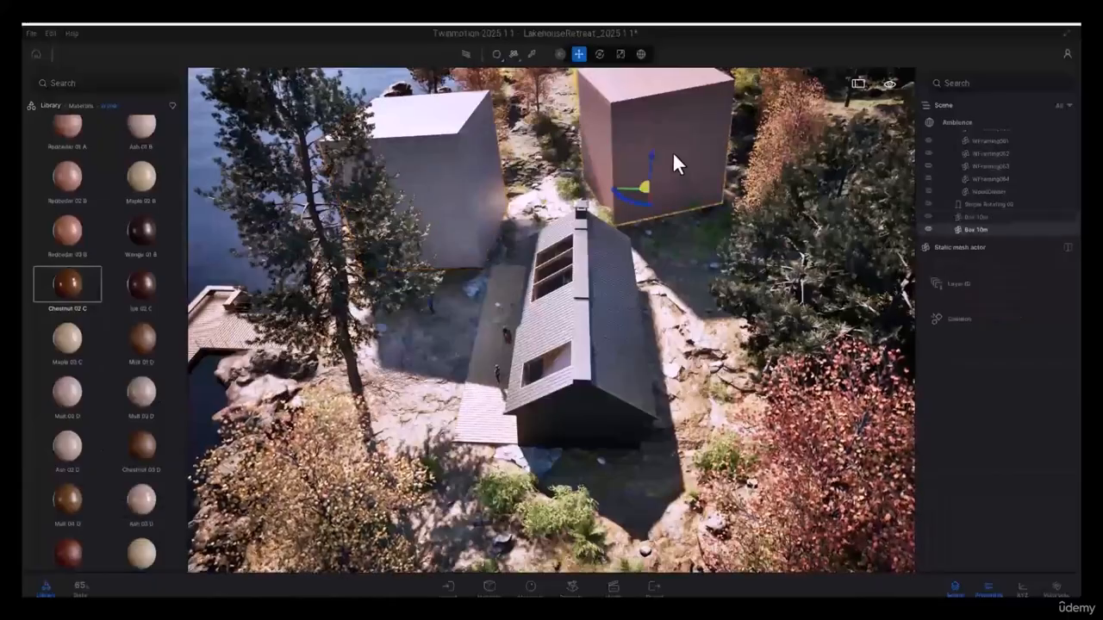
left_click(501, 59)
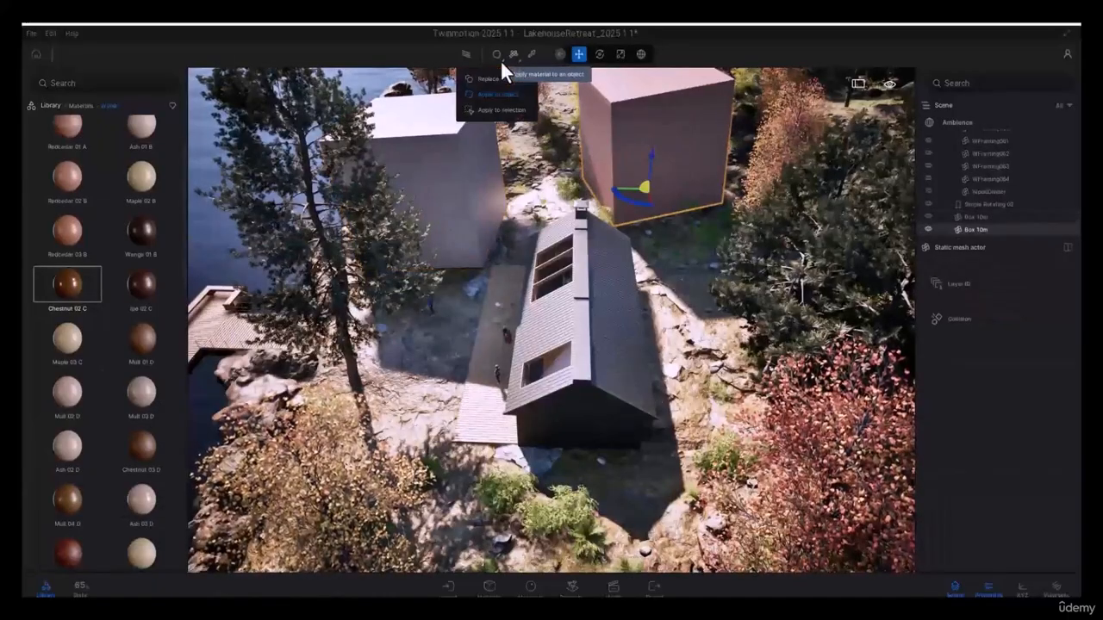
left_click(497, 110)
left_click(68, 451)
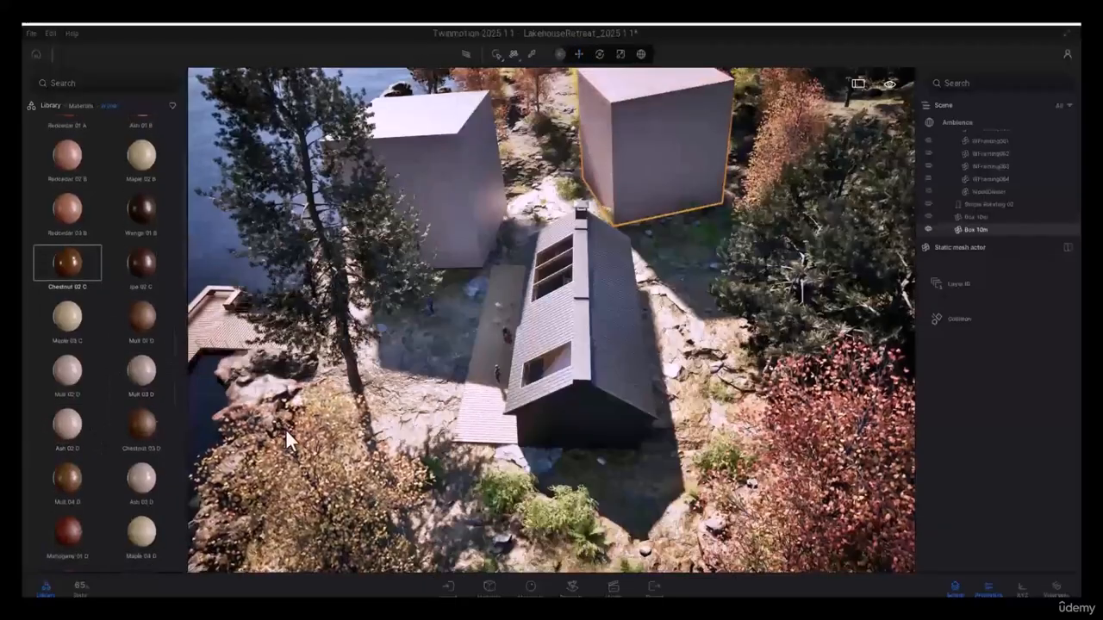
left_click(145, 430)
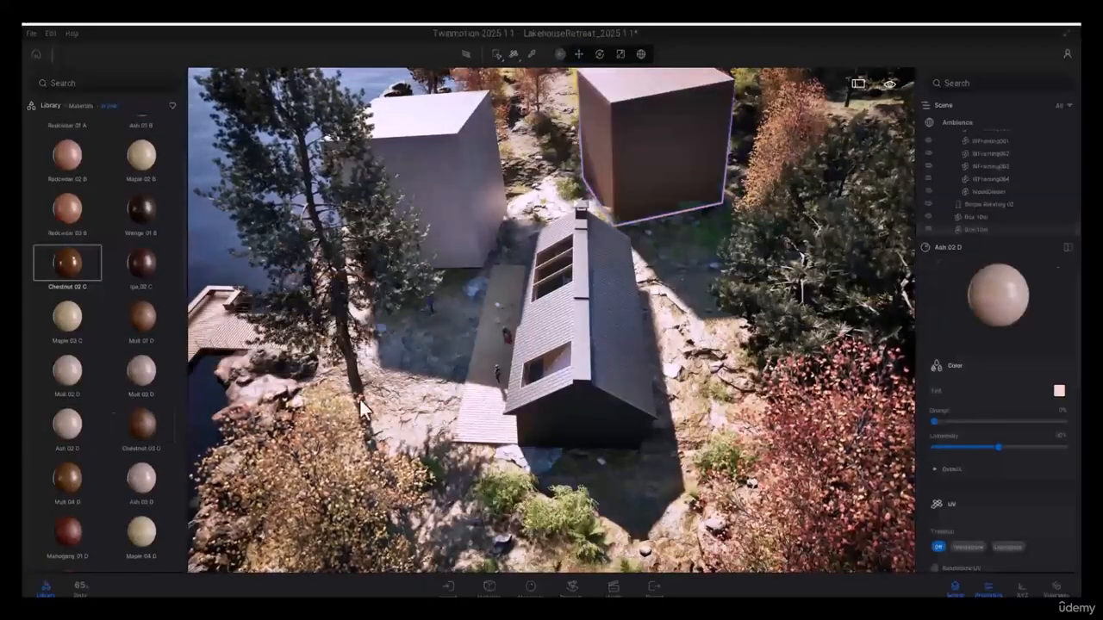
left_click(138, 530)
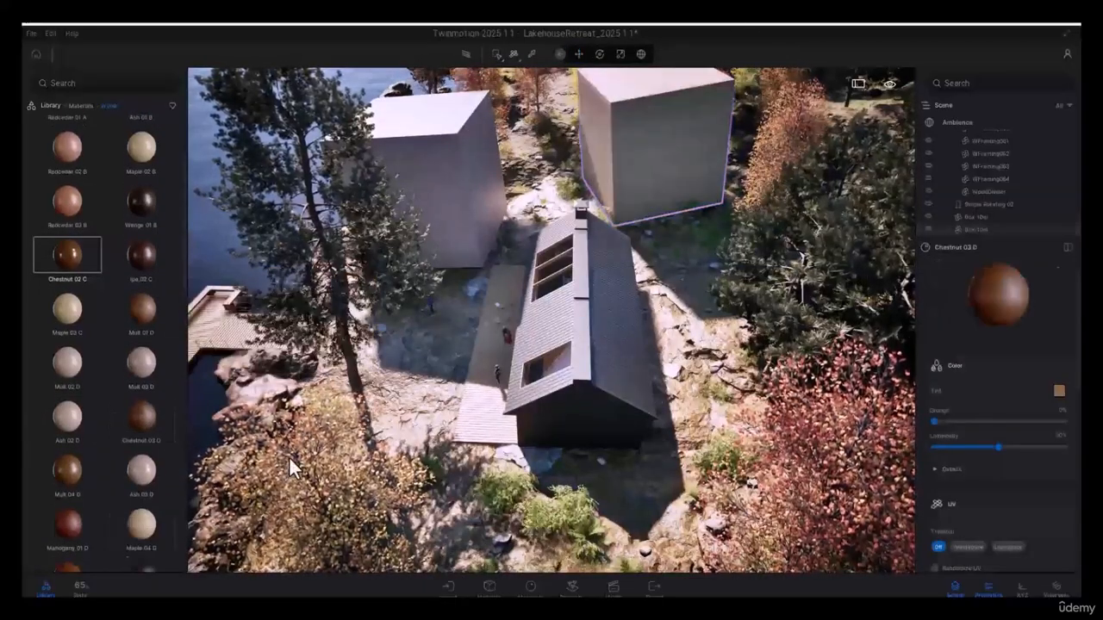
Switch the material application mode back to Apply to object
left_click(501, 57)
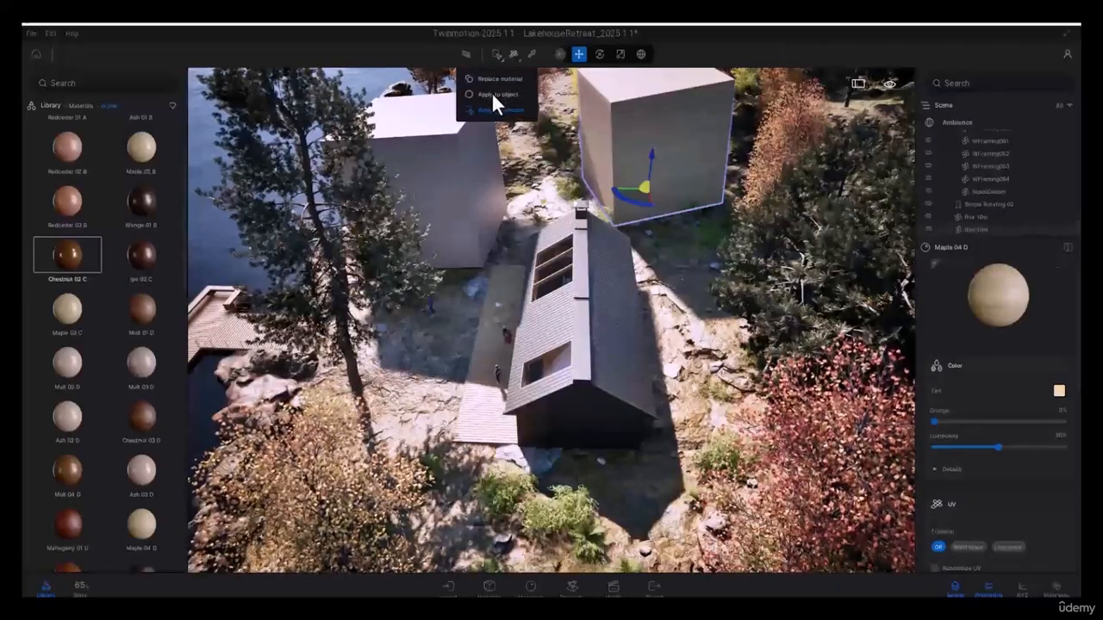
left_click(493, 93)
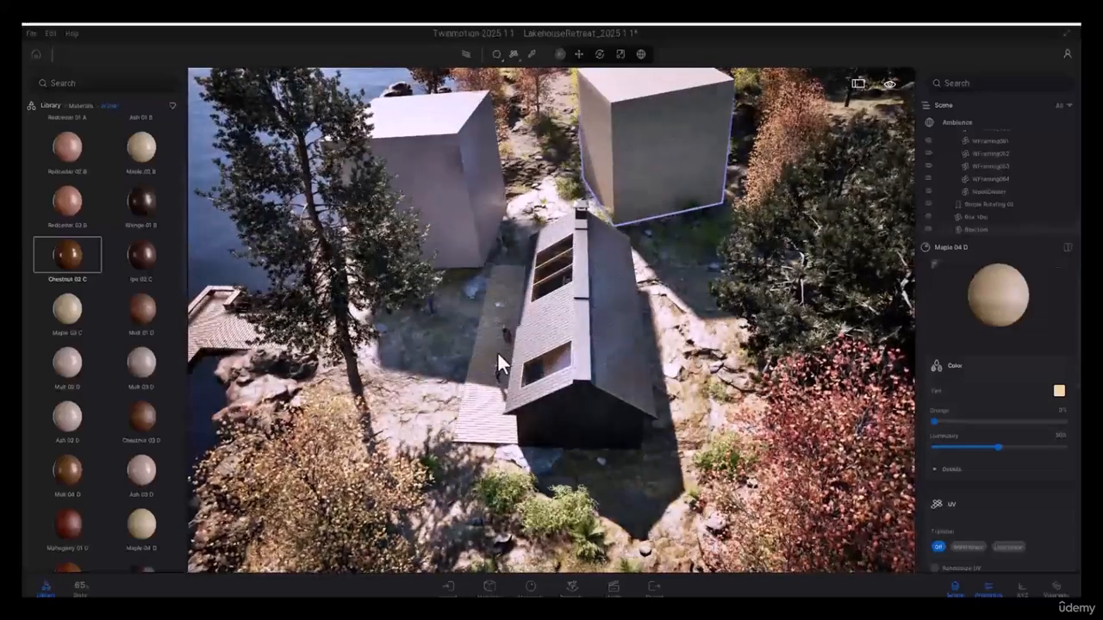
Set the material mode to Replace material and apply Oak 04 G to the box farther from the lake
scroll(70, 262, "down", 5)
scroll(63, 228, "up", 5)
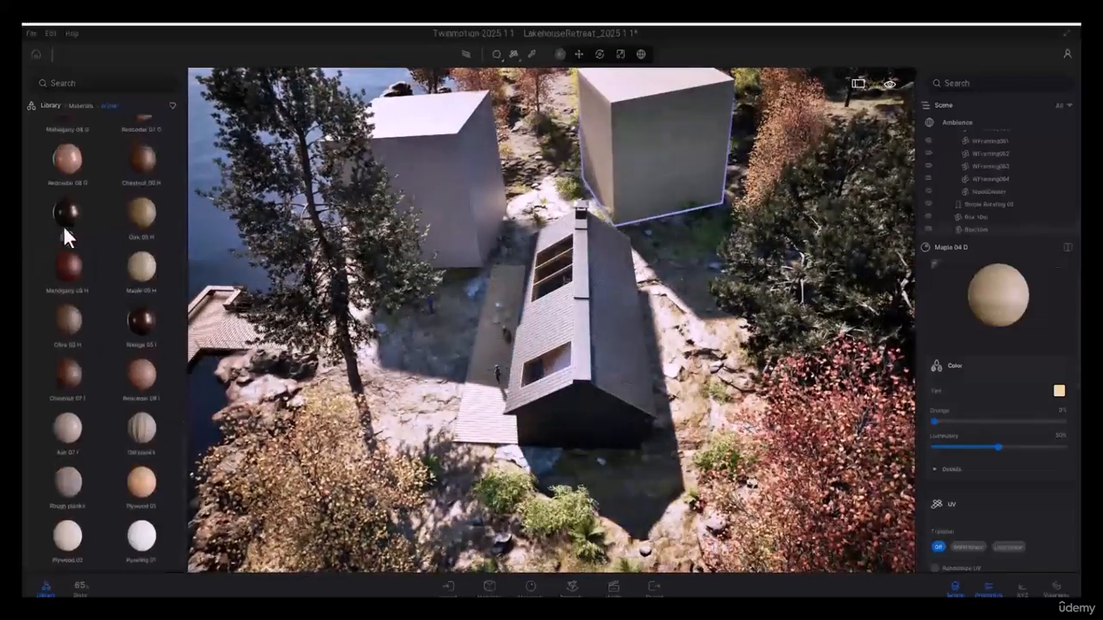
key("w")
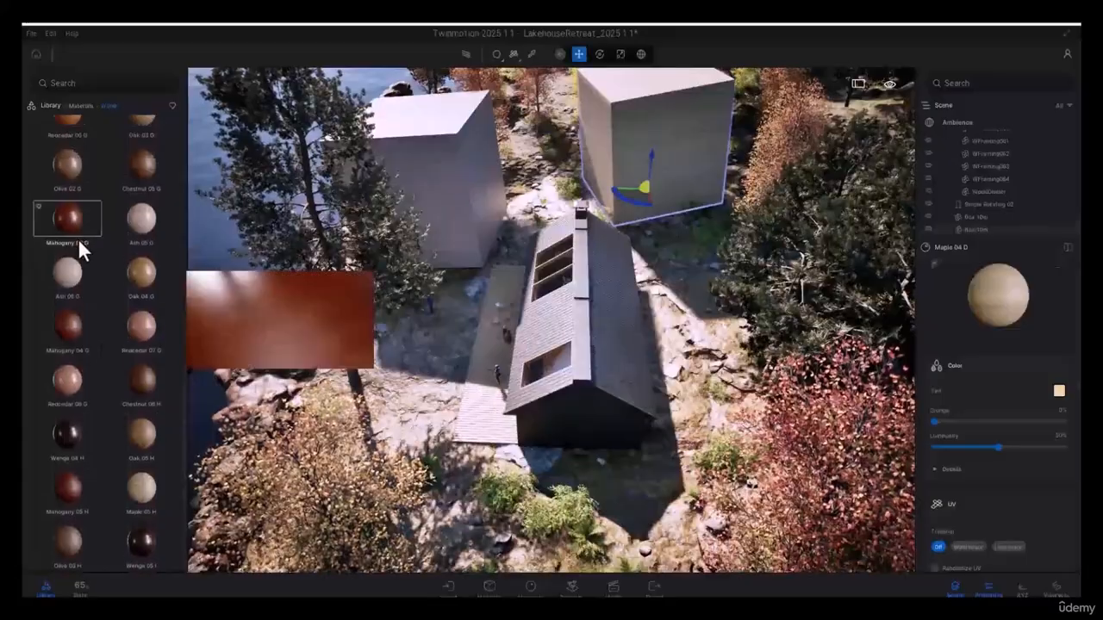
left_click(501, 58)
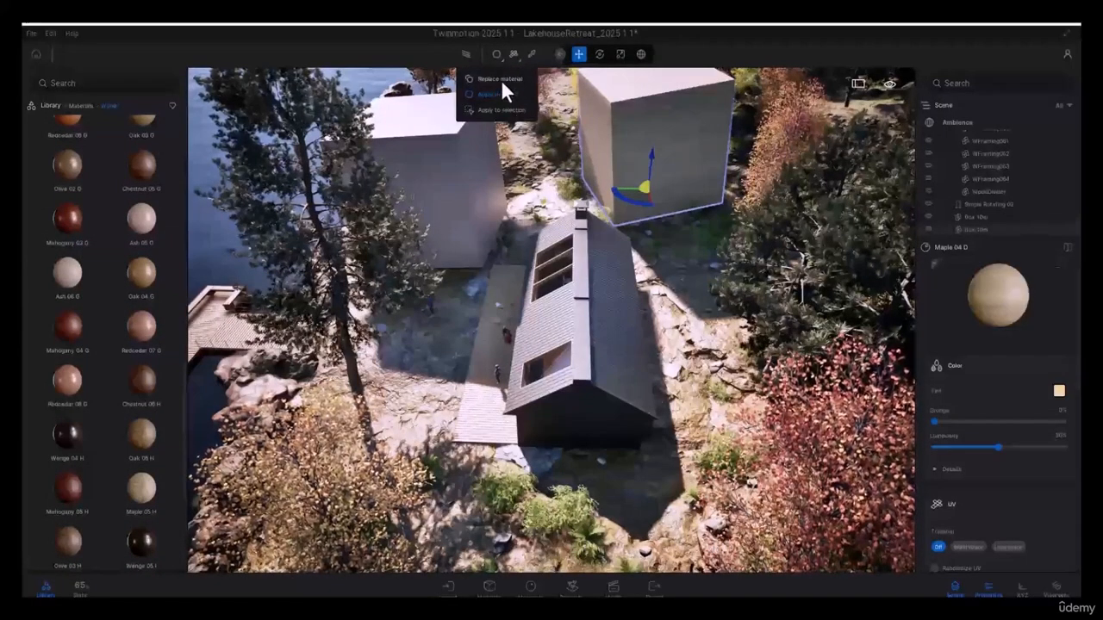
left_click(502, 81)
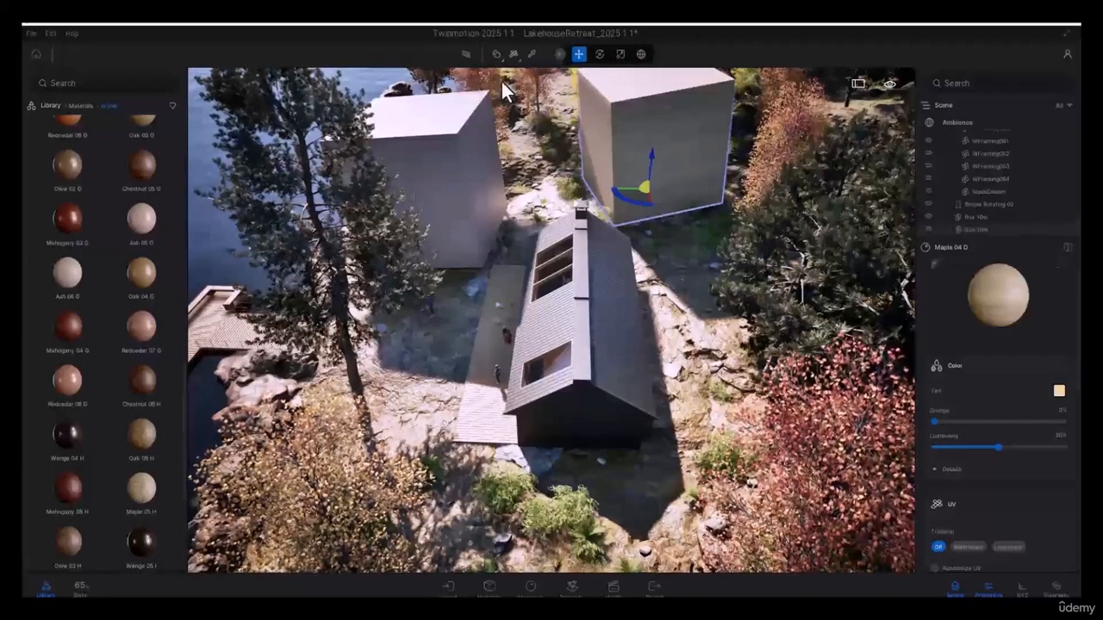
left_click(146, 278)
left_click_drag(160, 277, 621, 161)
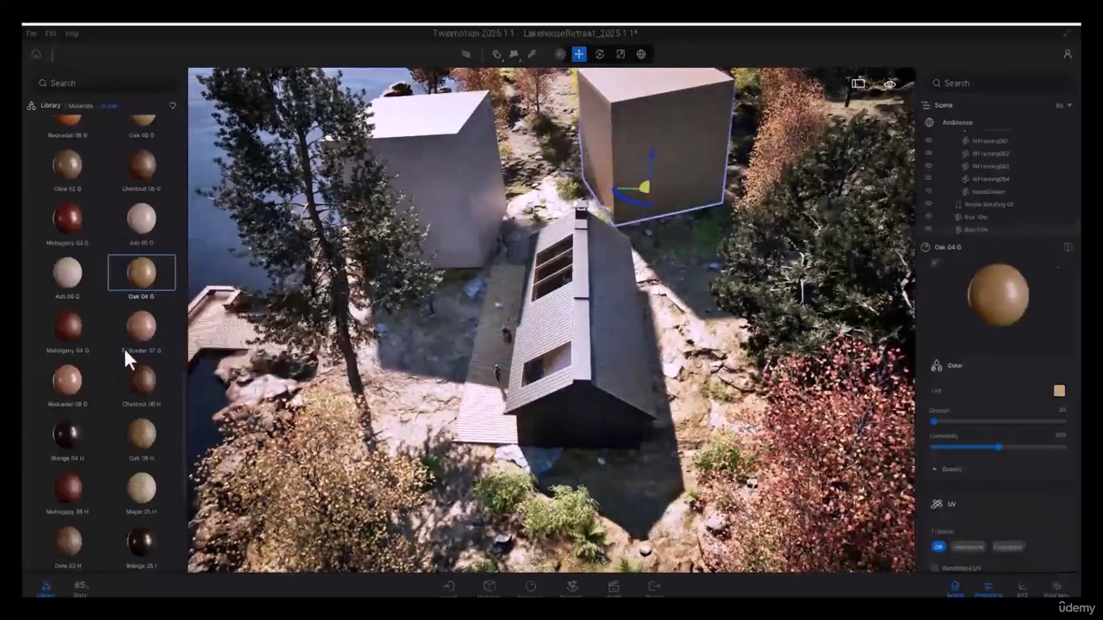
Look through the available UV projection types and the Oak 04 G material's UV settings
left_click(518, 58)
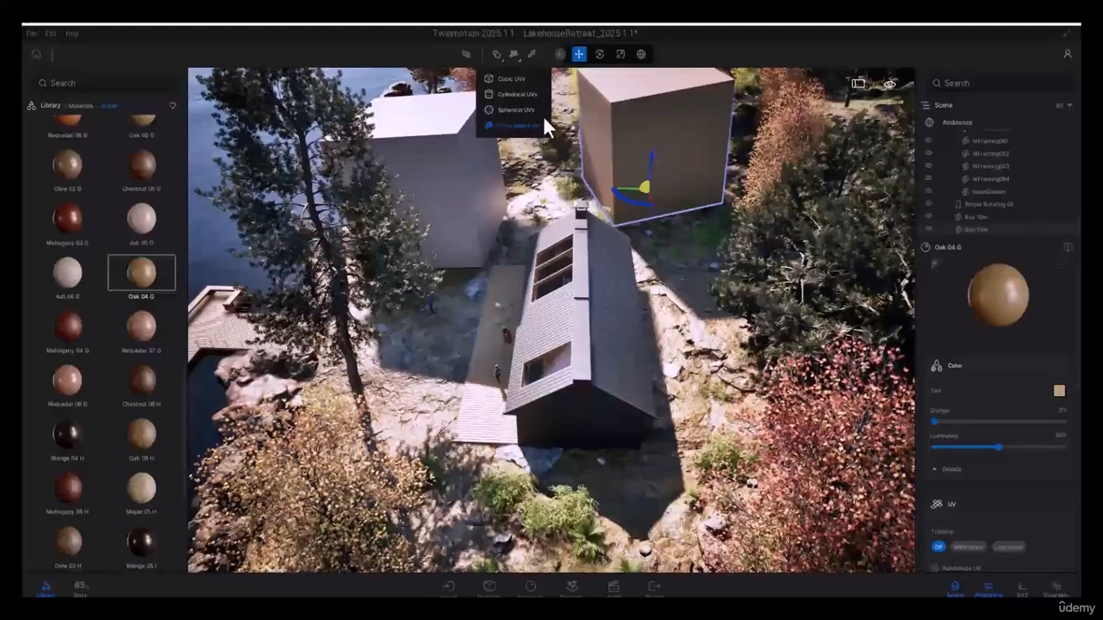
left_click(597, 367)
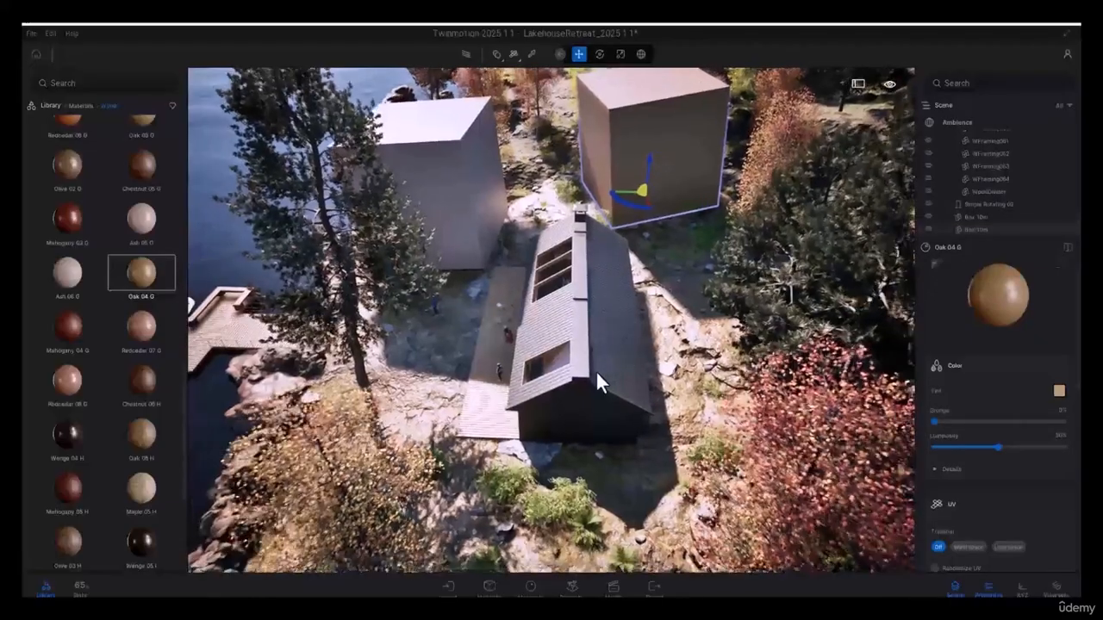
right_click_drag(623, 334, 630, 276)
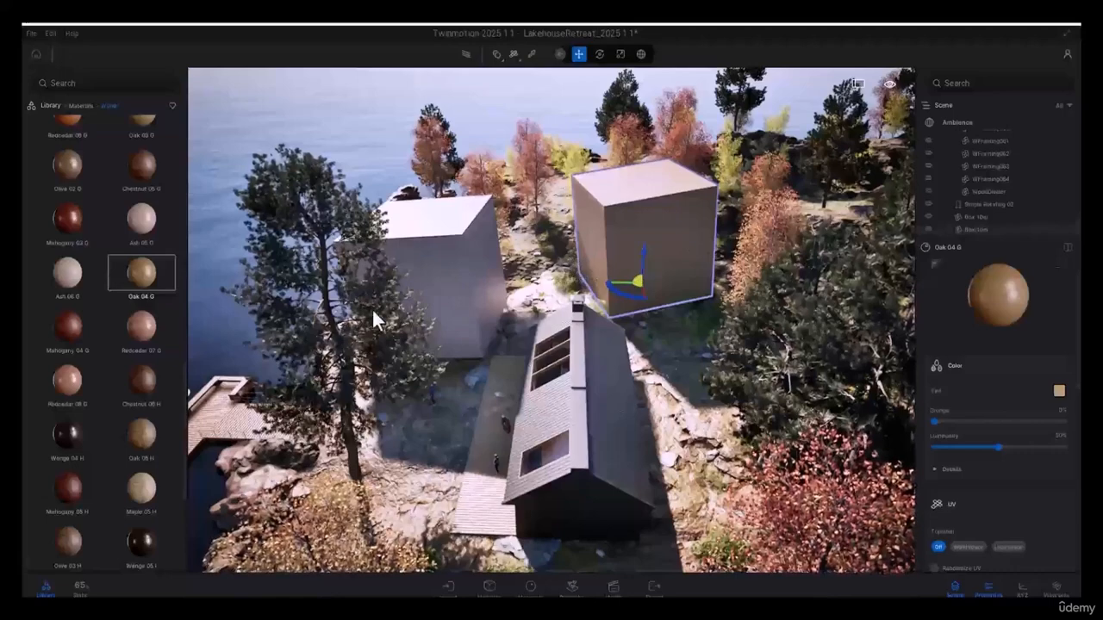
scroll(967, 168, "up", 5)
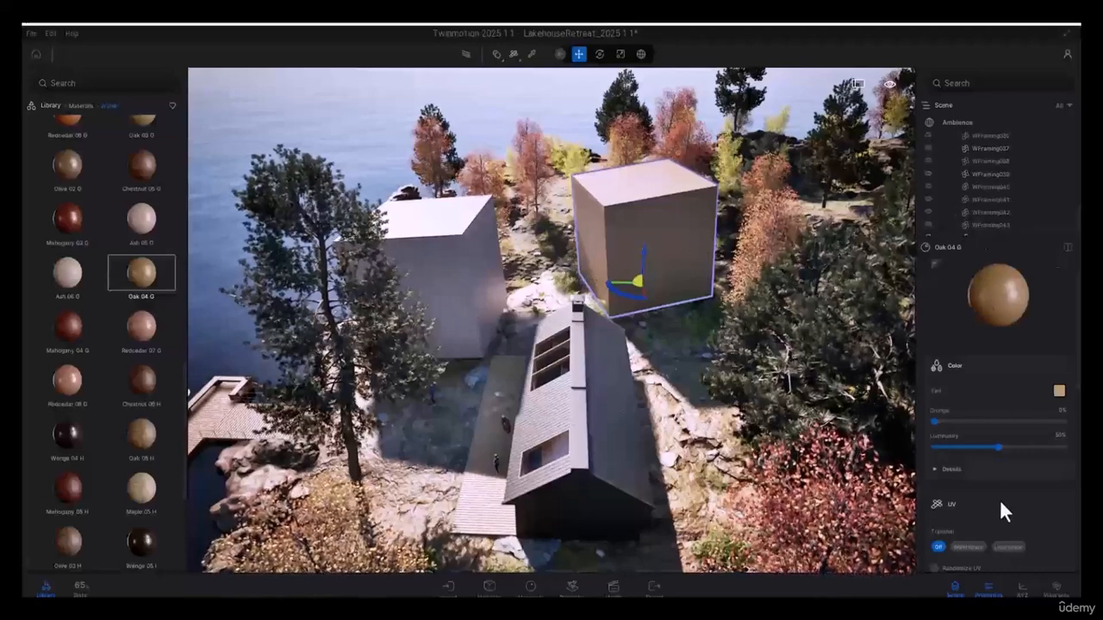
scroll(963, 488, "down", 3)
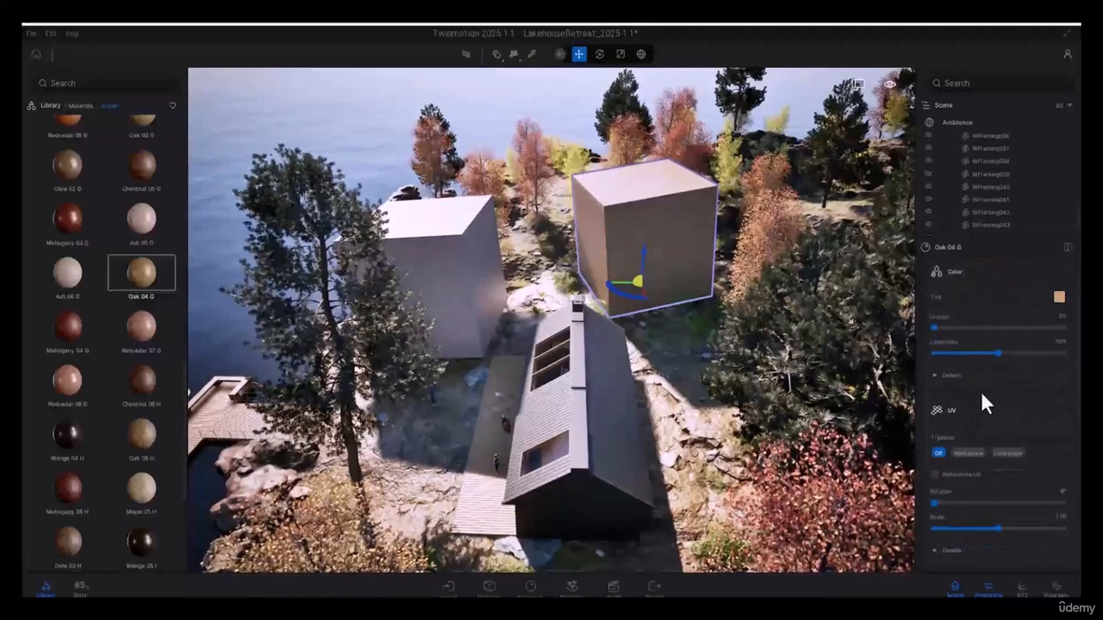
Set the Triplanar option of the Oak 04 G material to World space and finally to Local space, comparing the box's wood grain up close
scroll(697, 229, "up", 8)
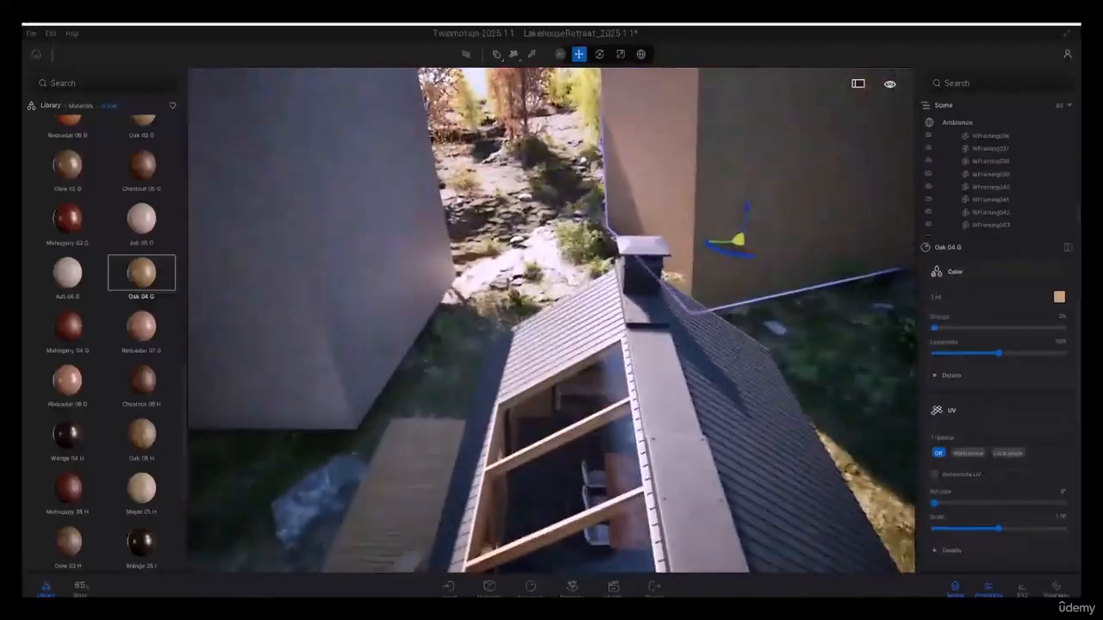
right_click_drag(696, 185, 488, 318)
scroll(489, 318, "up", 4)
scroll(492, 343, "down", 3)
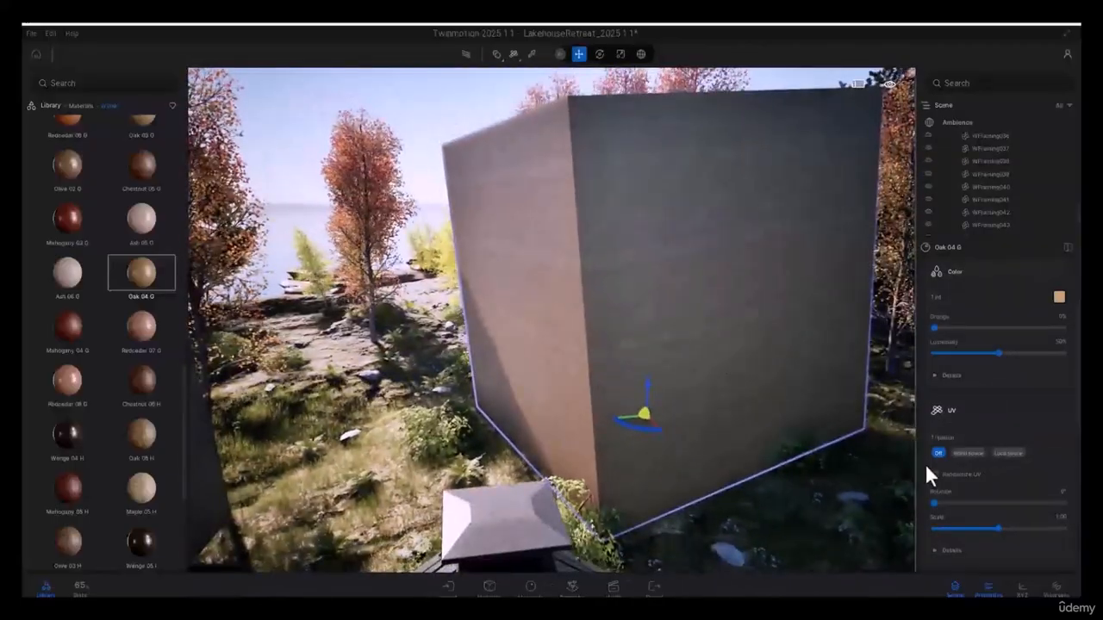
left_click(968, 452)
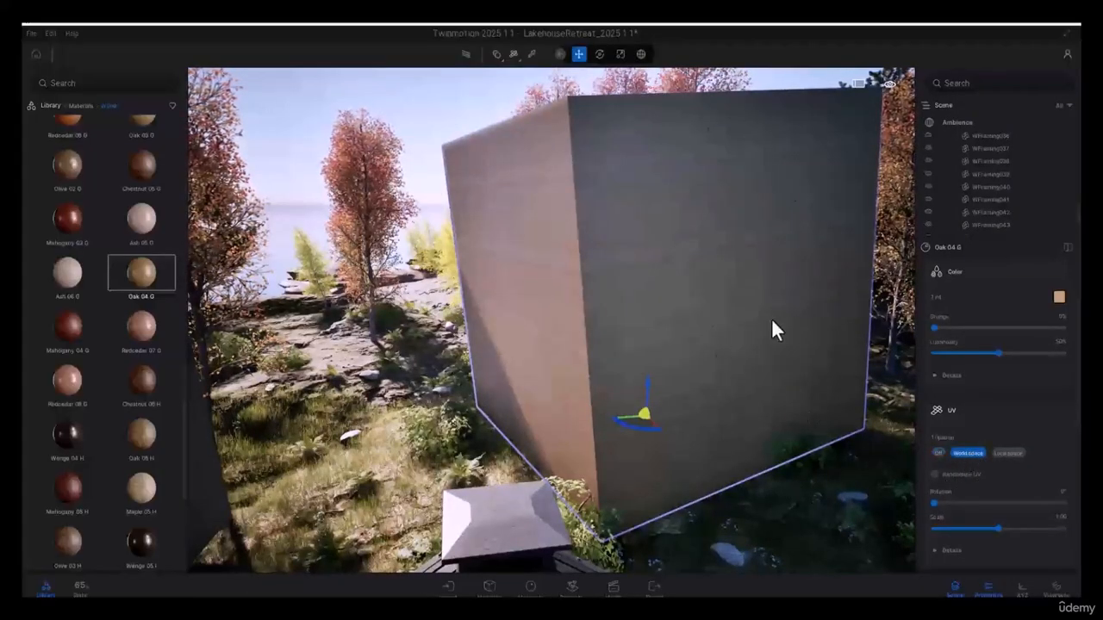
left_click(1008, 453)
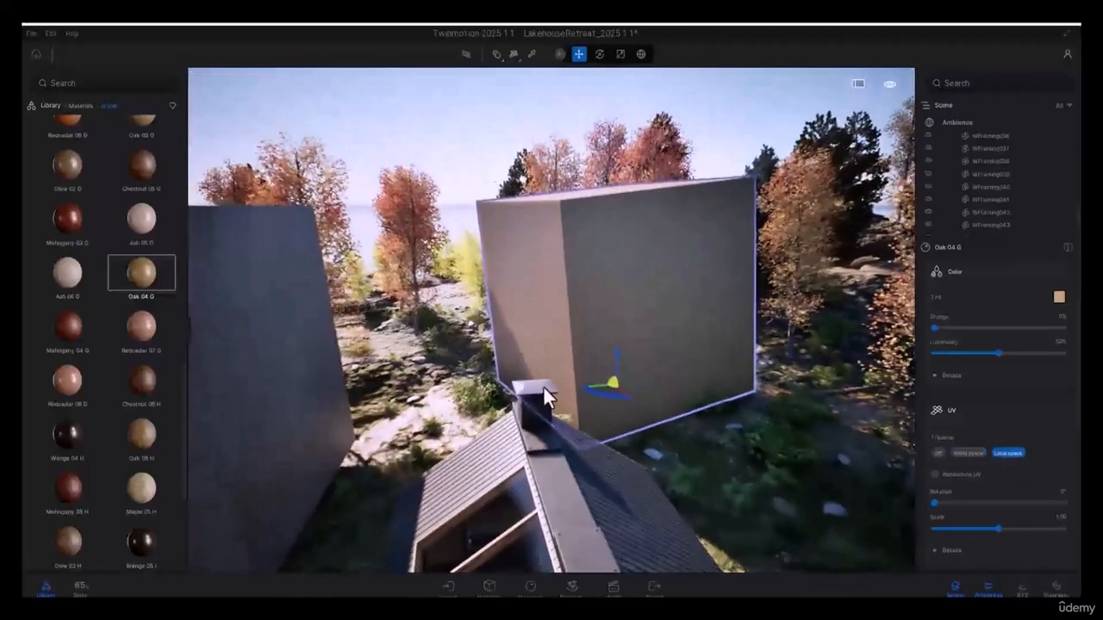
right_click_drag(542, 385, 514, 318)
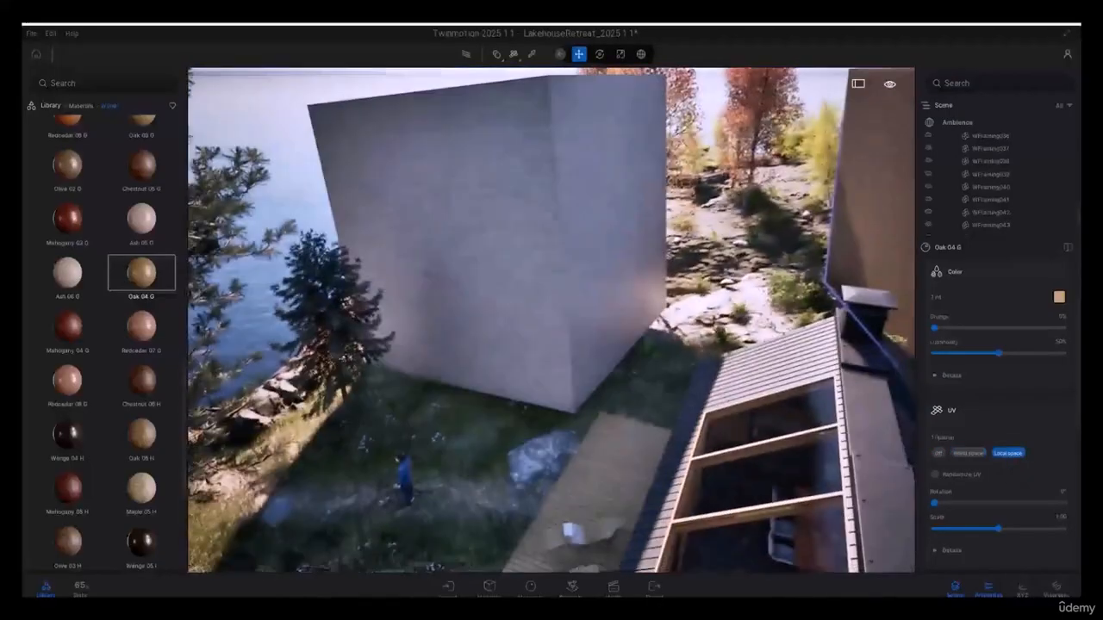
Sample the material of the lakeside box with the Material Picker and set the UV projection to Cube UVs
scroll(514, 319, "down", 3)
left_click(50, 105)
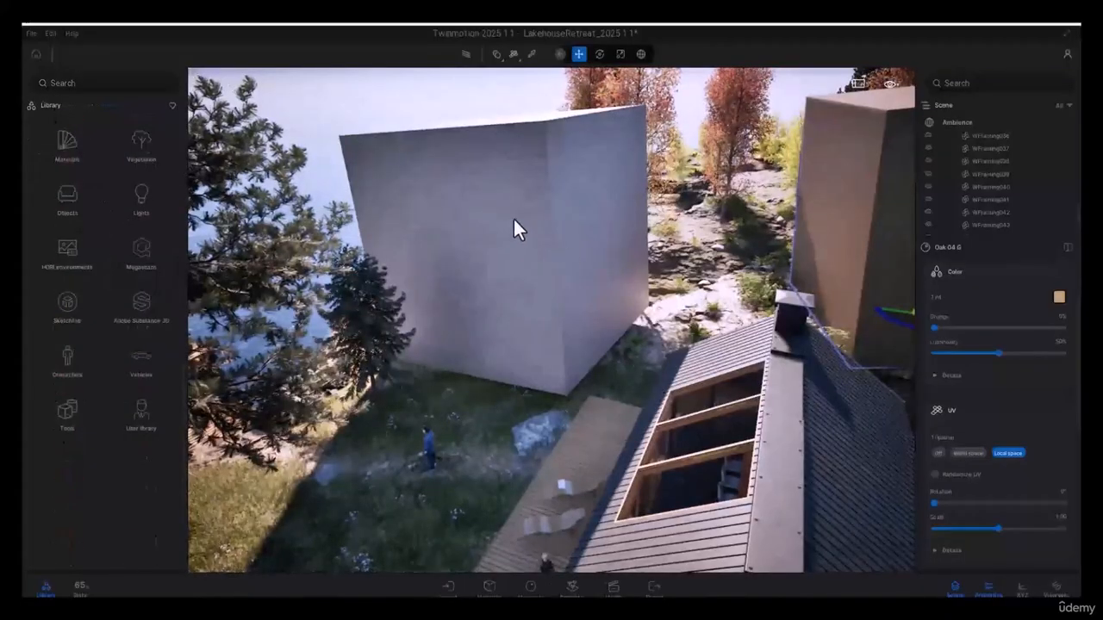
left_click(518, 244)
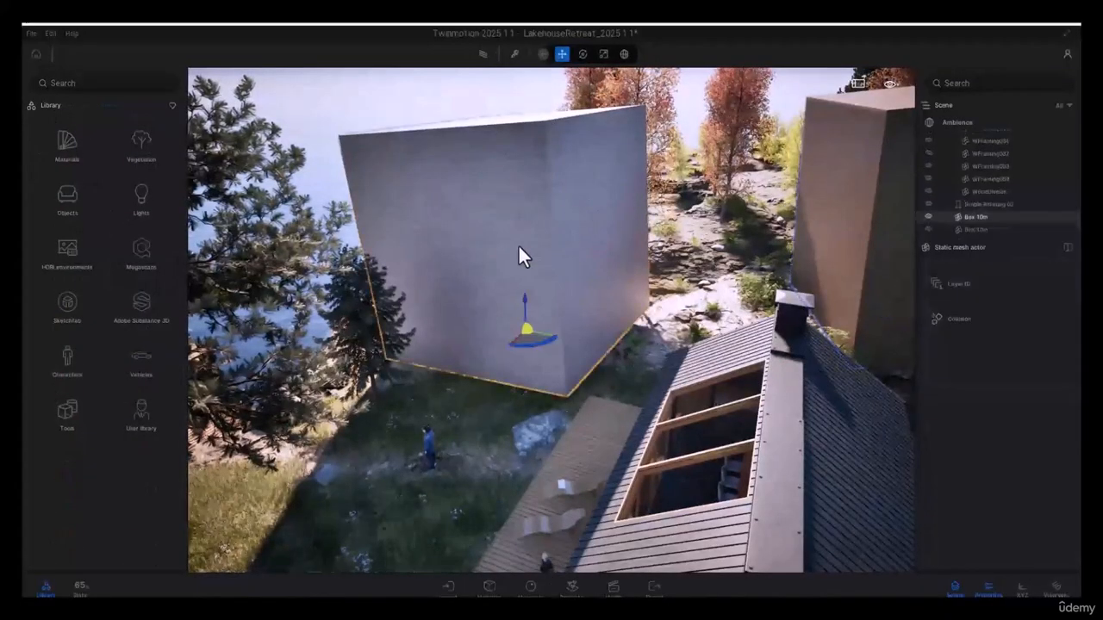
left_click(514, 54)
left_click(520, 181)
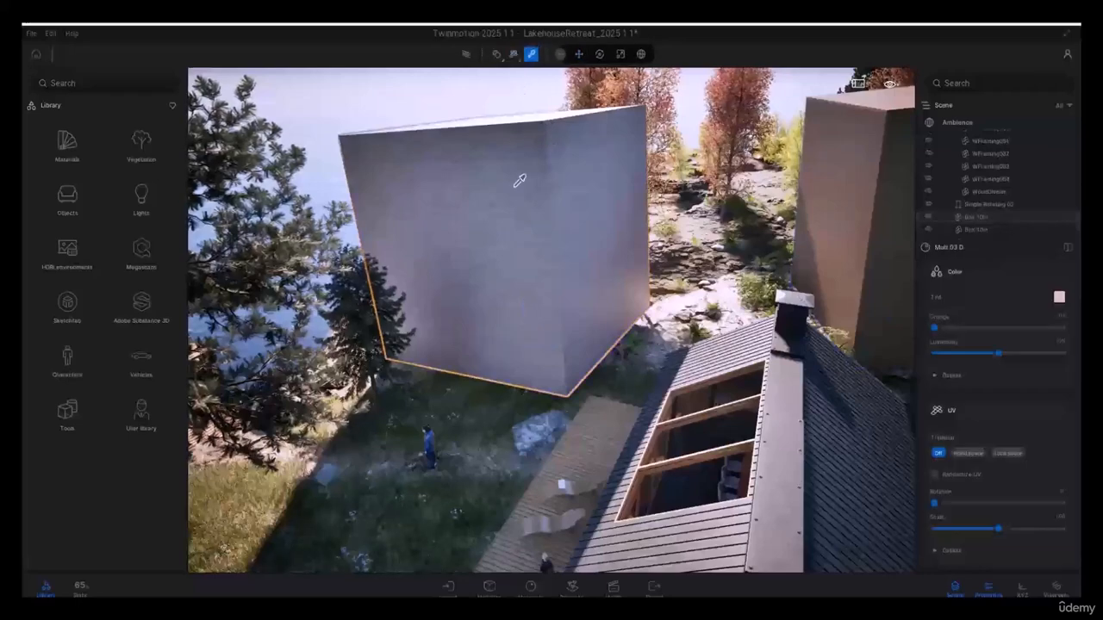
left_click(514, 55)
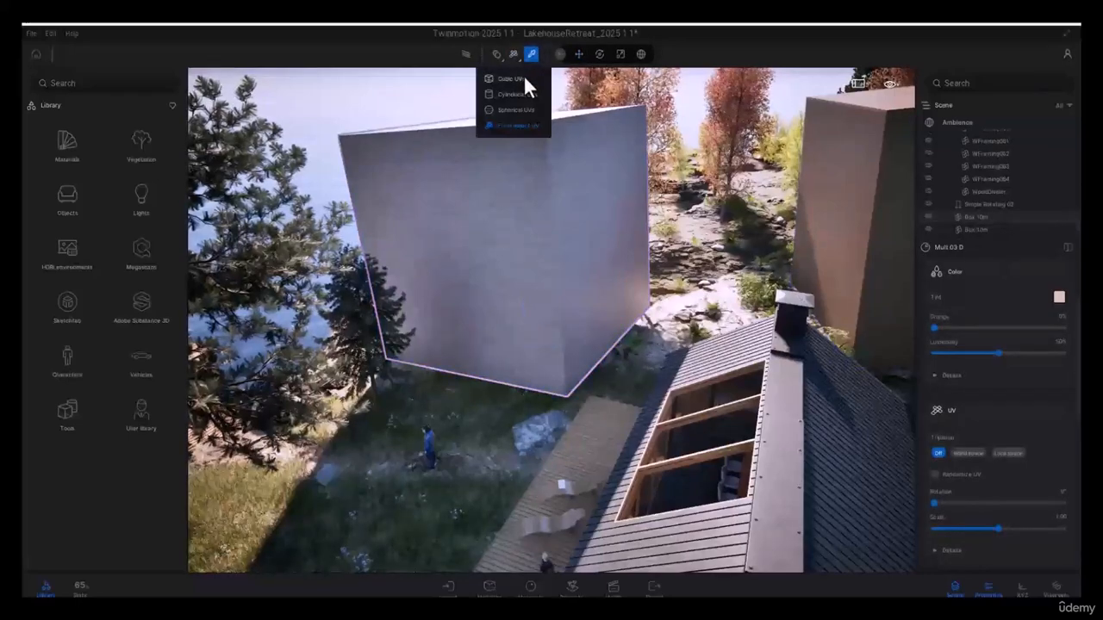
left_click(523, 78)
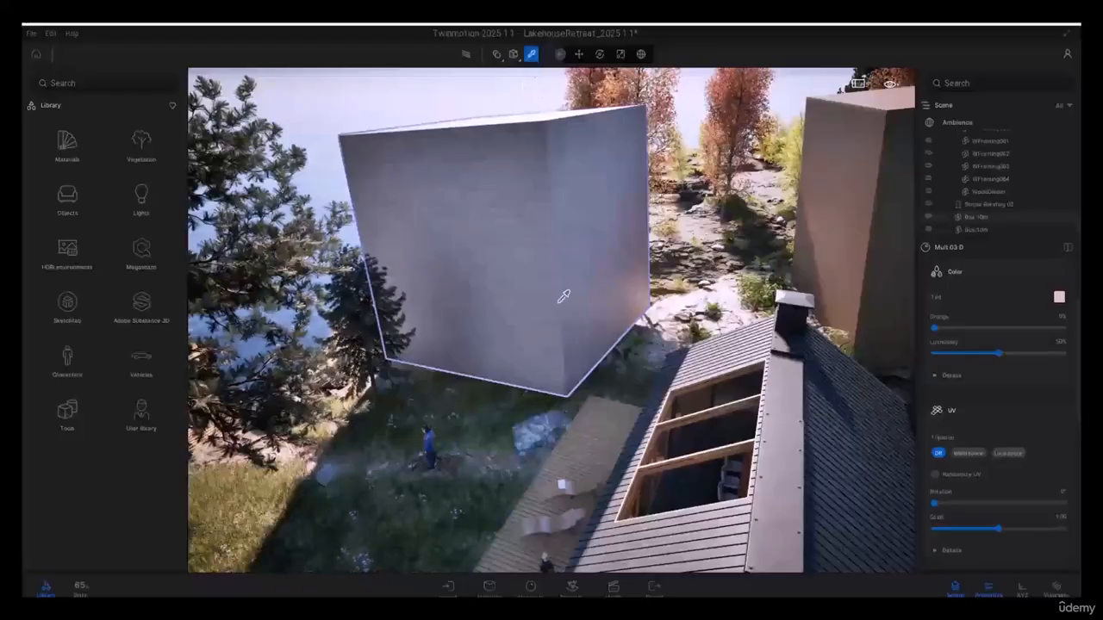
Place a Cylinder 10m primitive on the ground in front of the lakeside box
left_click(67, 192)
left_click(67, 193)
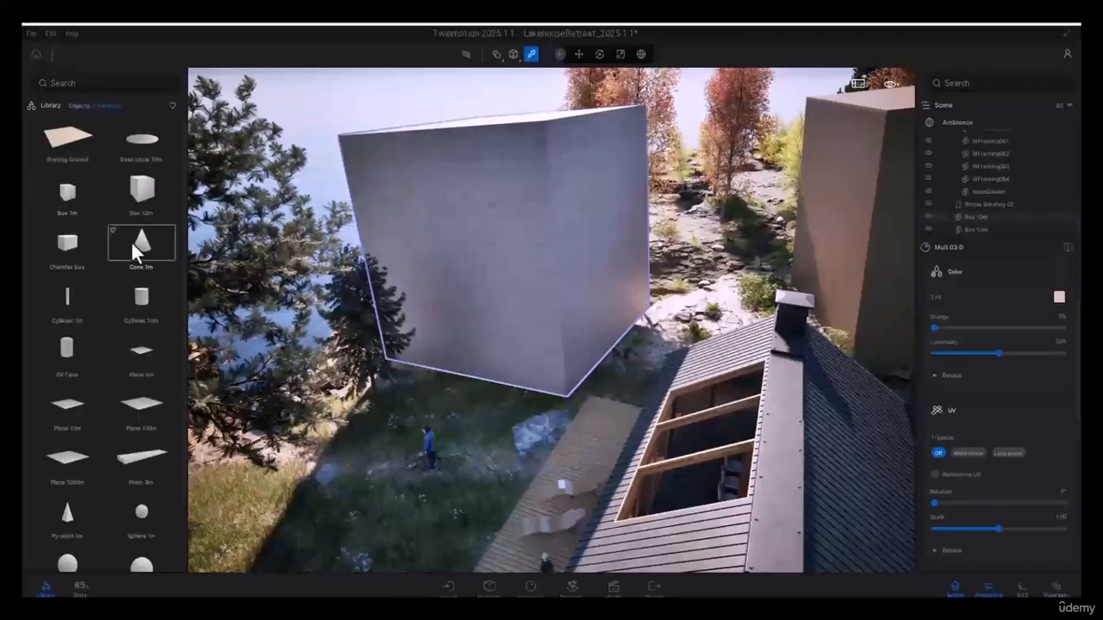
left_click_drag(142, 296, 411, 439)
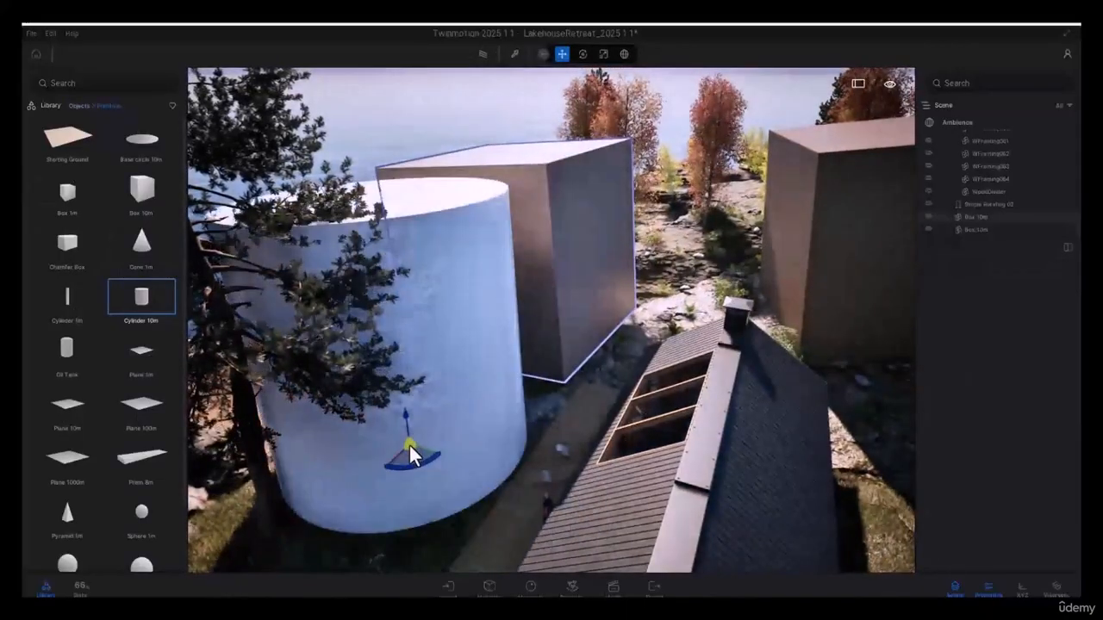
left_click(411, 449)
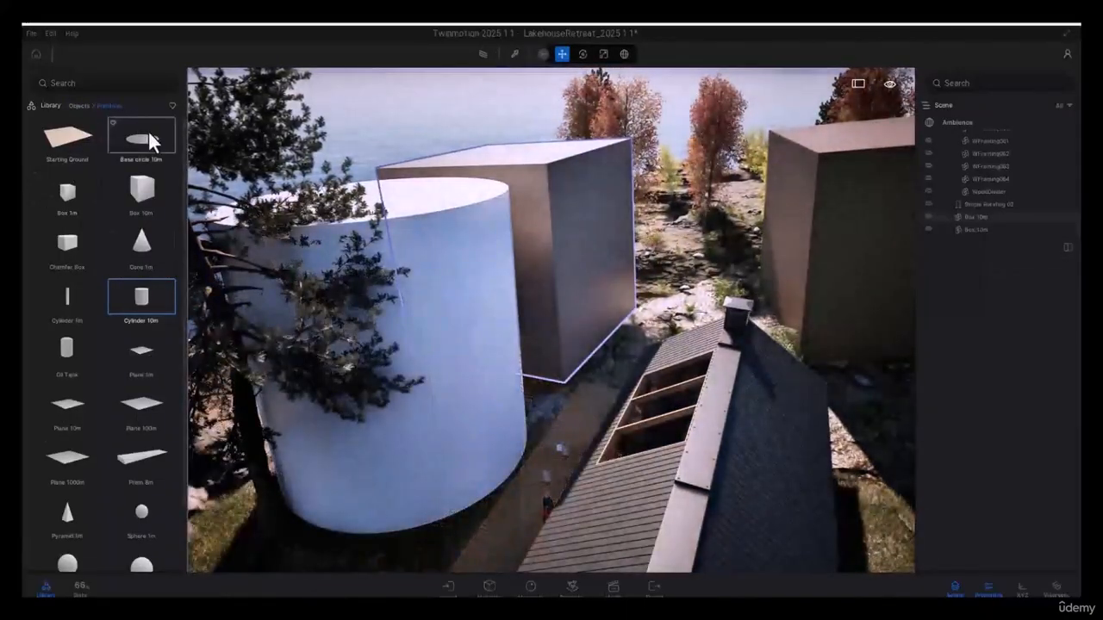
Apply the wood material Redcedar 02 B to the cylinder
left_click(48, 105)
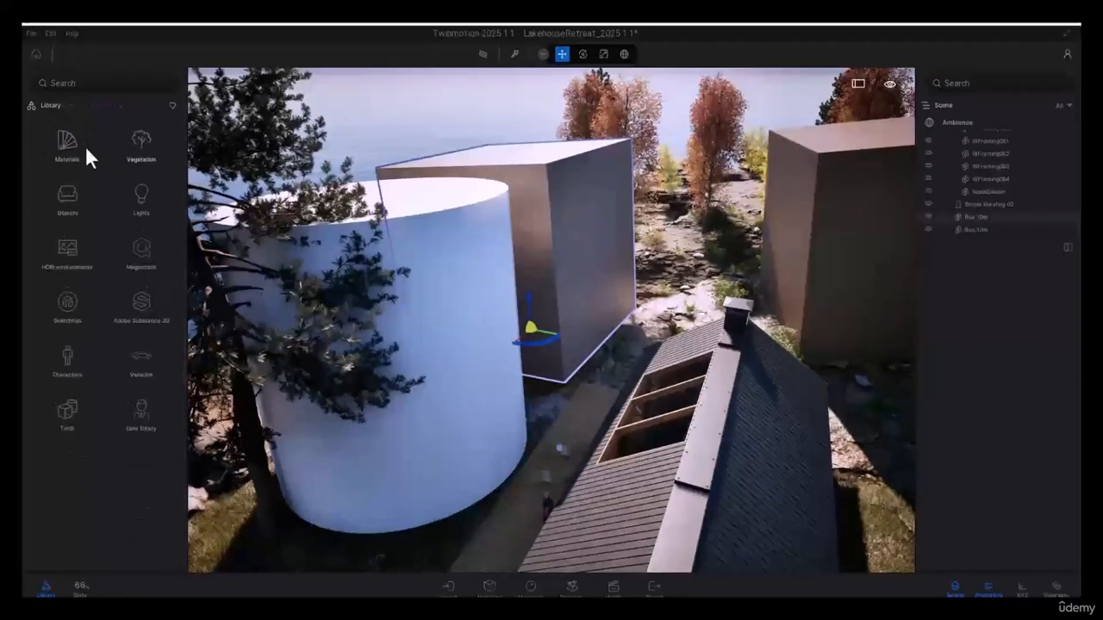
left_click(75, 143)
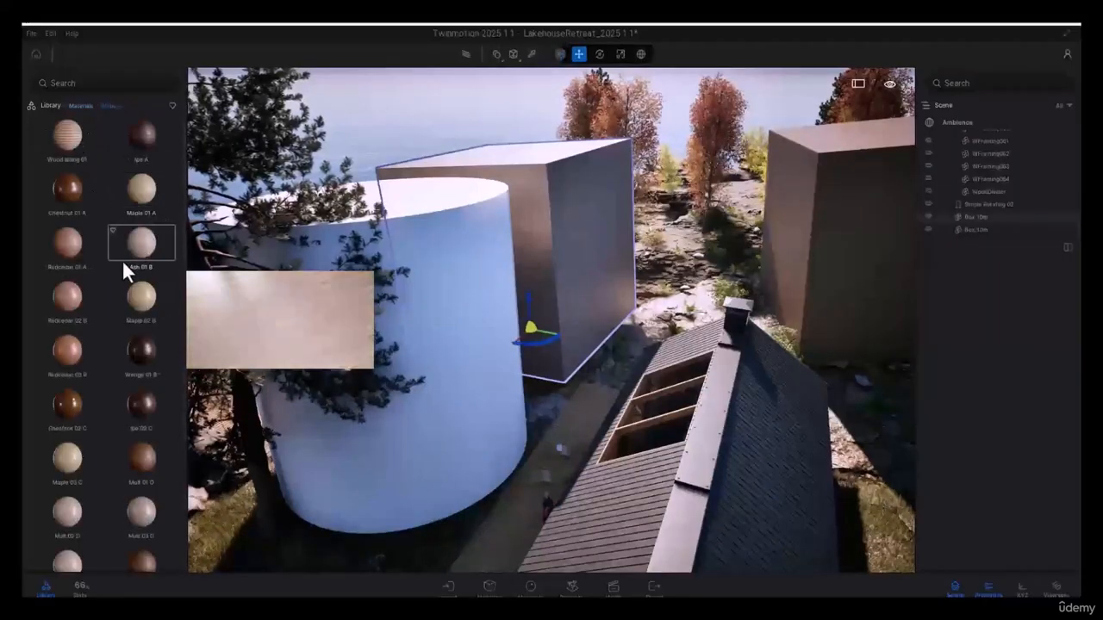
left_click_drag(64, 293, 509, 326)
scroll(510, 325, "up", 4)
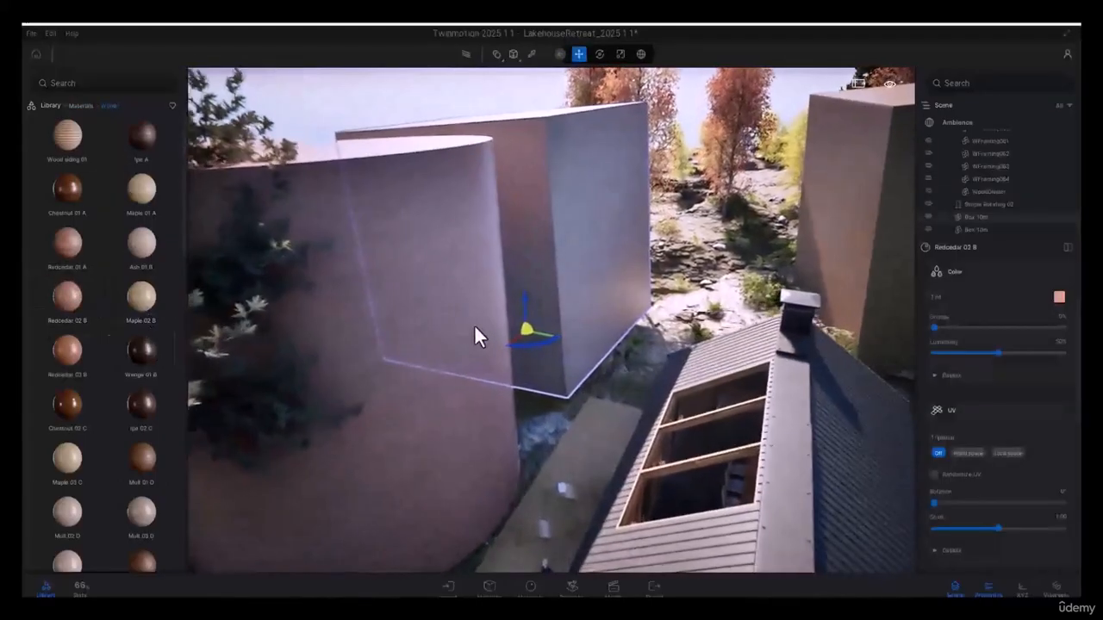
Set the UV projection type to Cylindrical UVs for the cylinder primitive
left_click(517, 58)
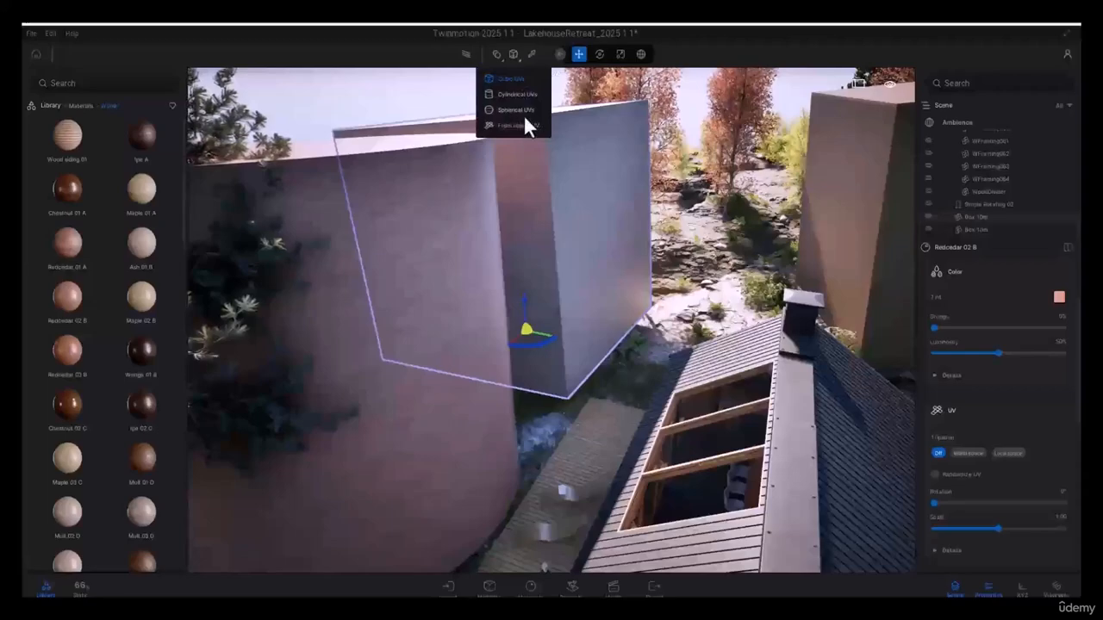
middle_click_drag(347, 171, 369, 457)
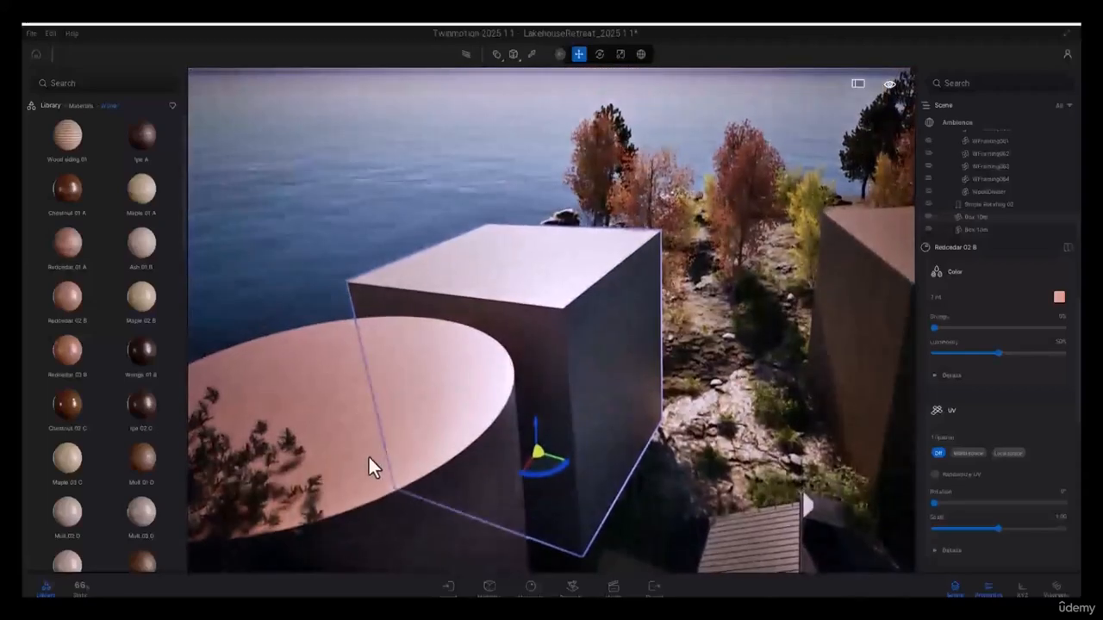
scroll(368, 456, "up", 1)
scroll(379, 431, "down", 2)
scroll(417, 379, "down", 1)
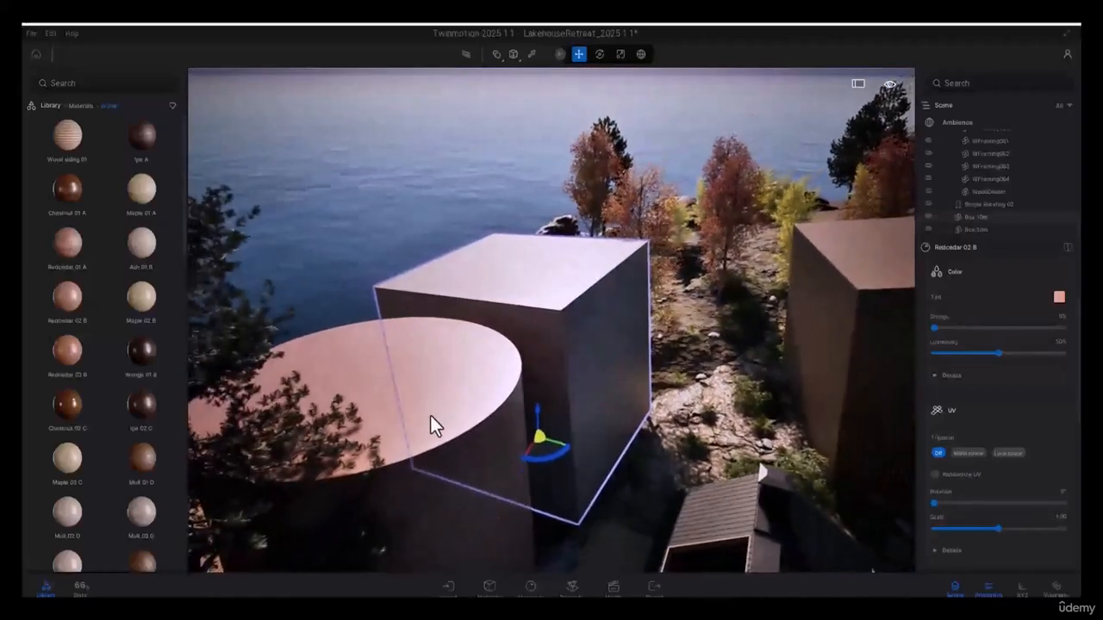
left_click(520, 62)
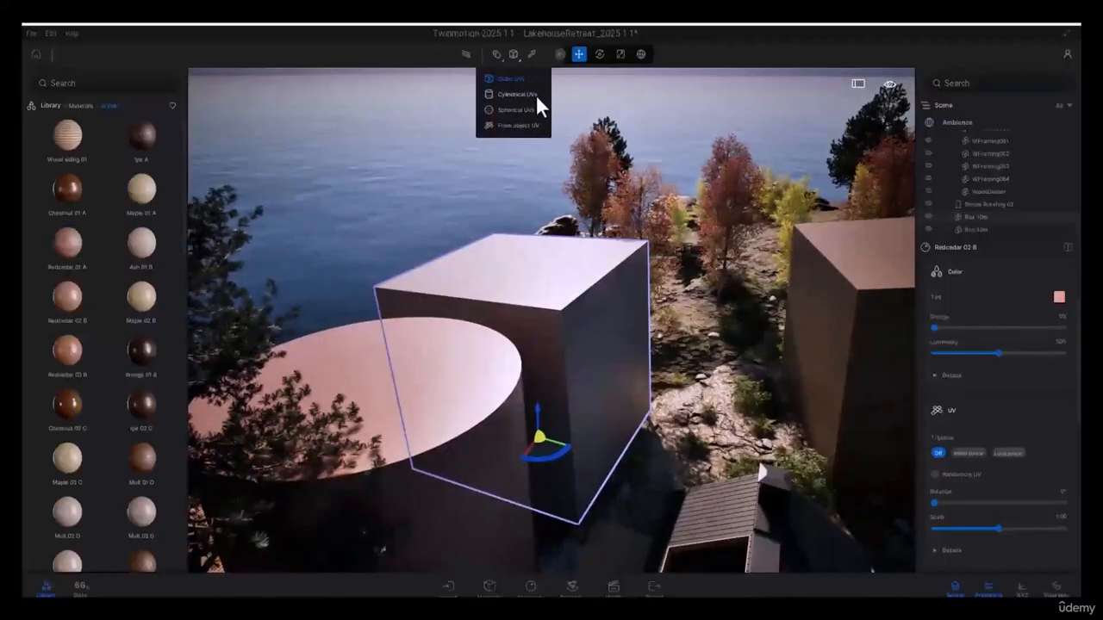
left_click(535, 94)
left_click(445, 486)
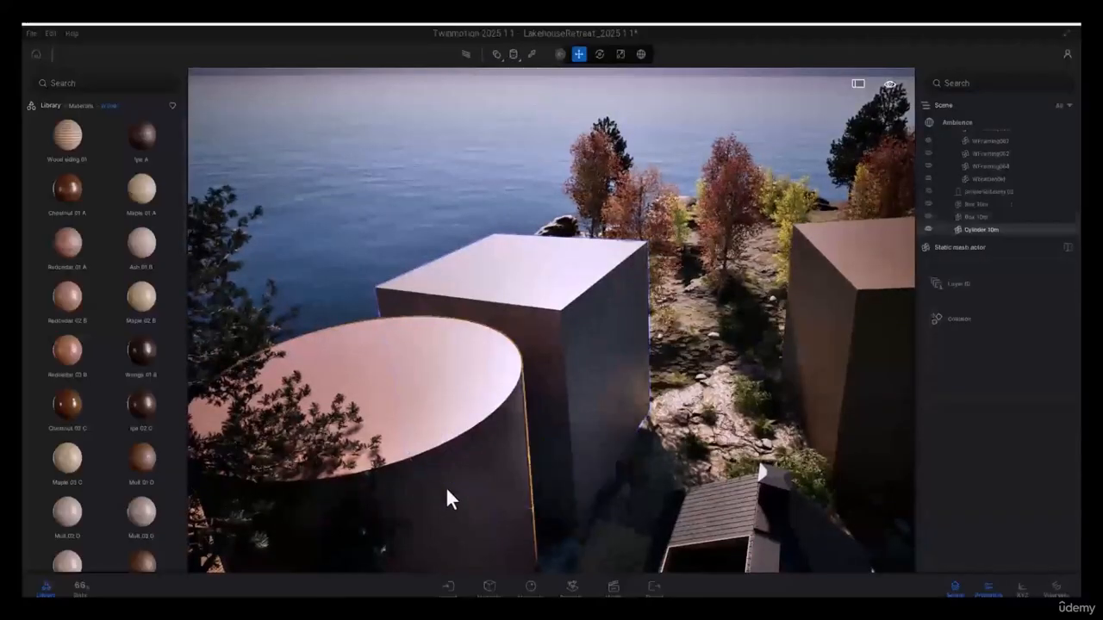
left_click(521, 60)
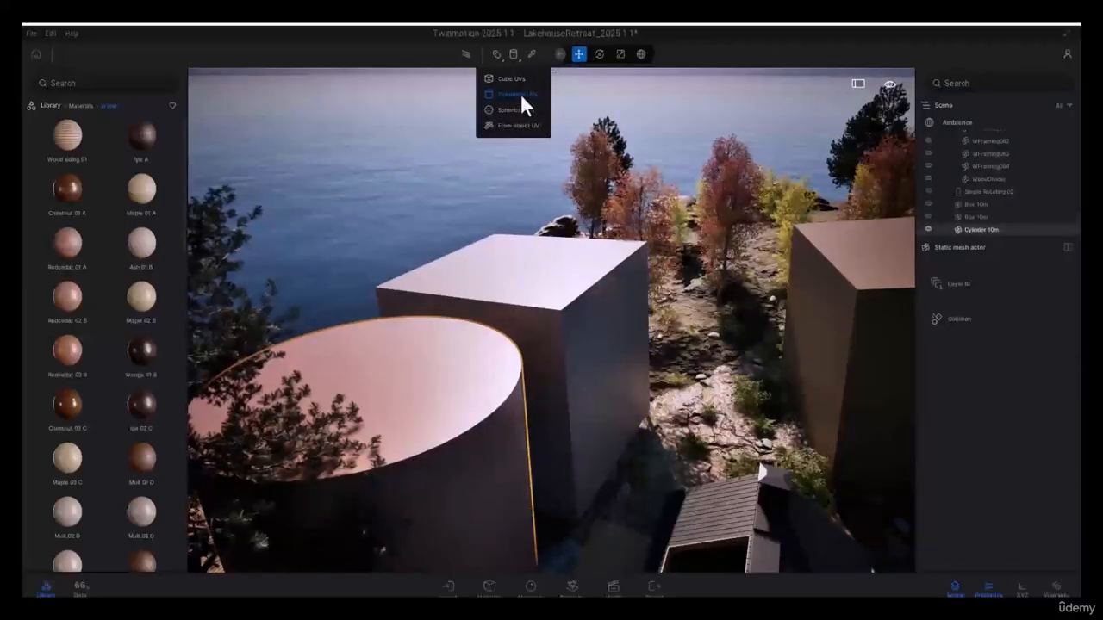
left_click(520, 93)
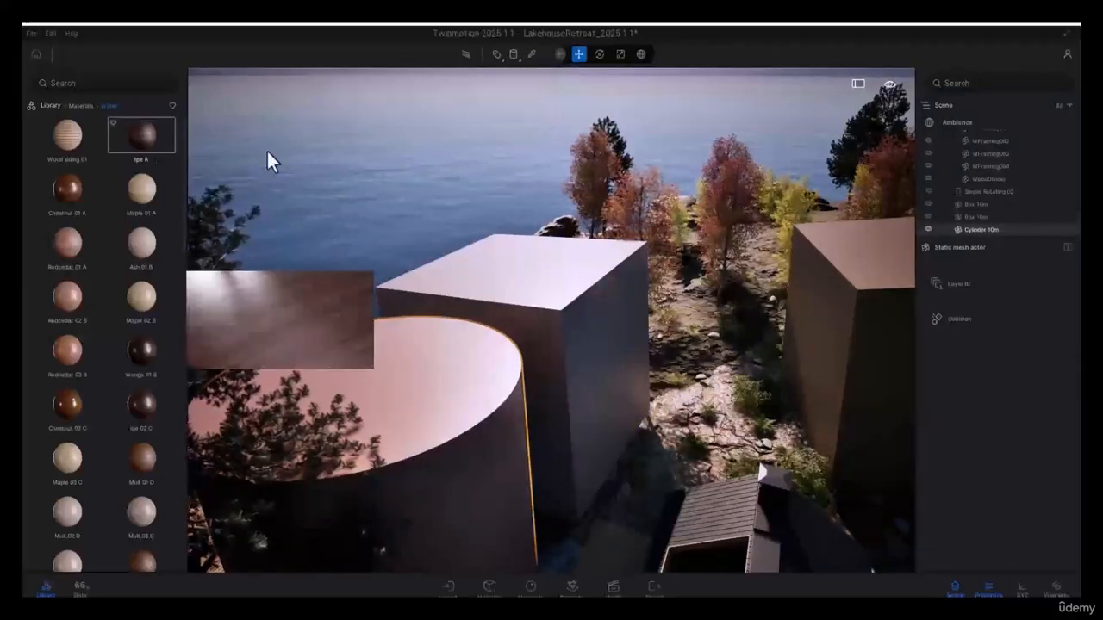
Expand the full set of transform tools and inspect the description of the Gravity tool
left_click(519, 61)
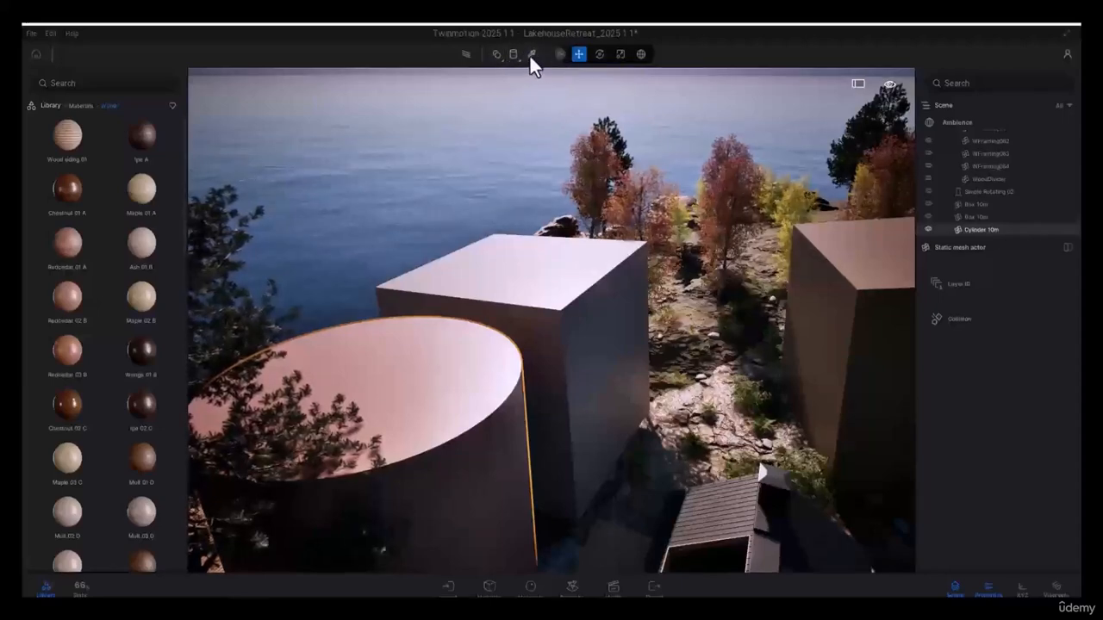
left_click(560, 51)
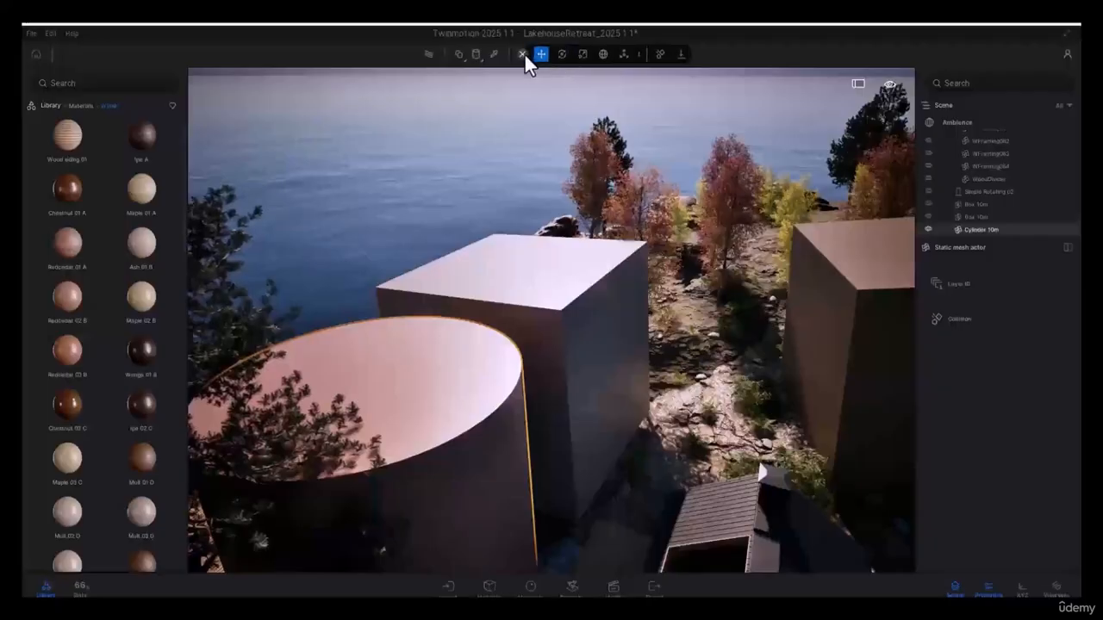
left_click(524, 55)
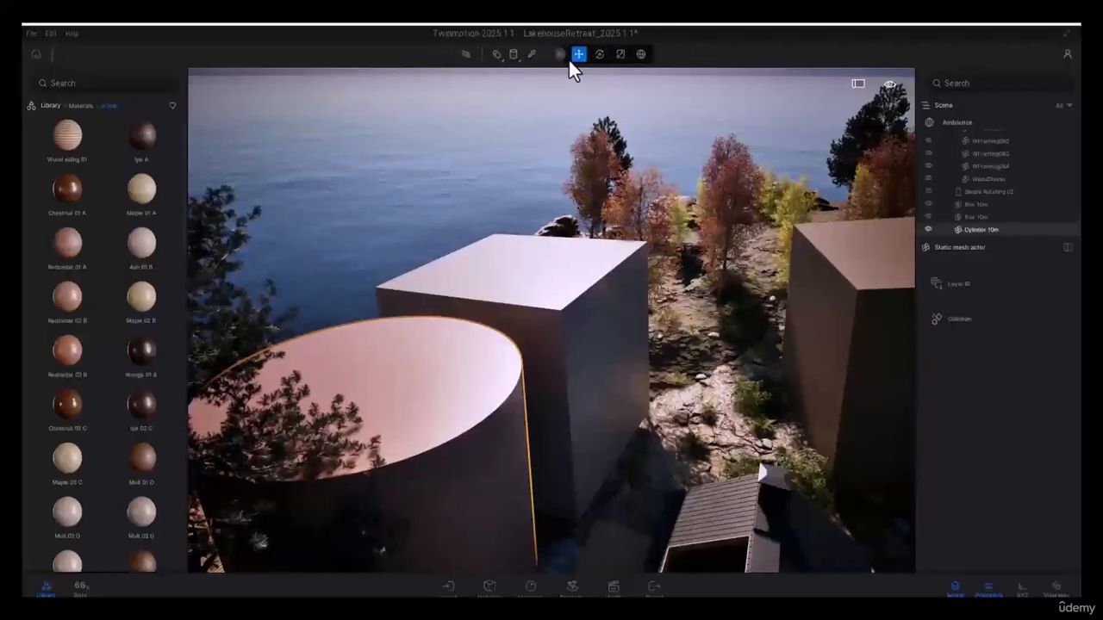
left_click(562, 56)
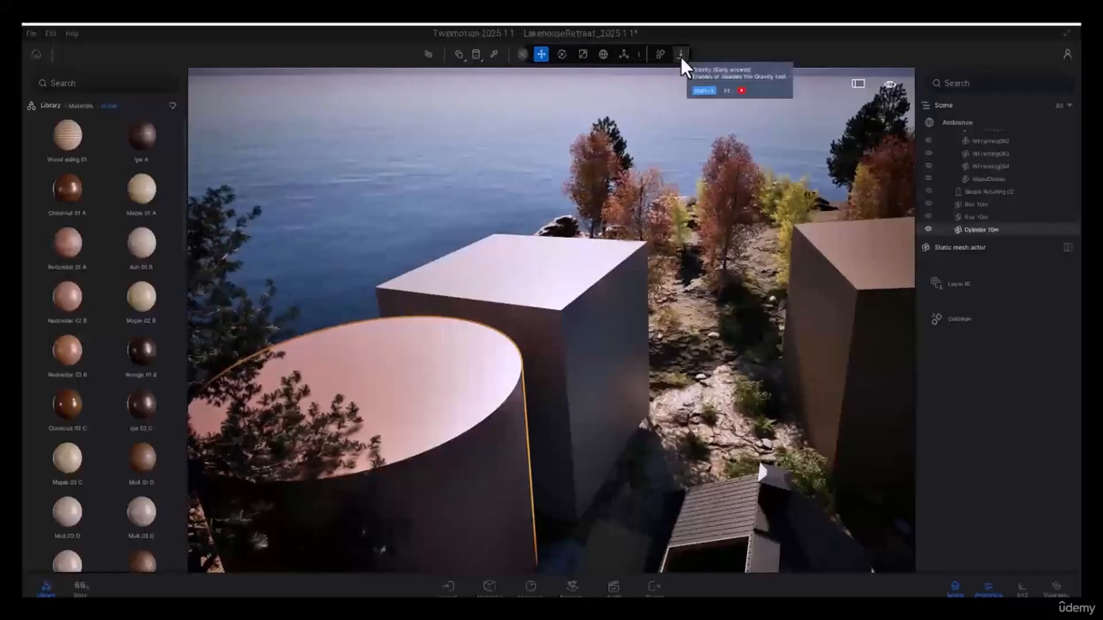
Delete both box primitives and the cylinder from around the lakehouse
scroll(590, 149, "down", 2)
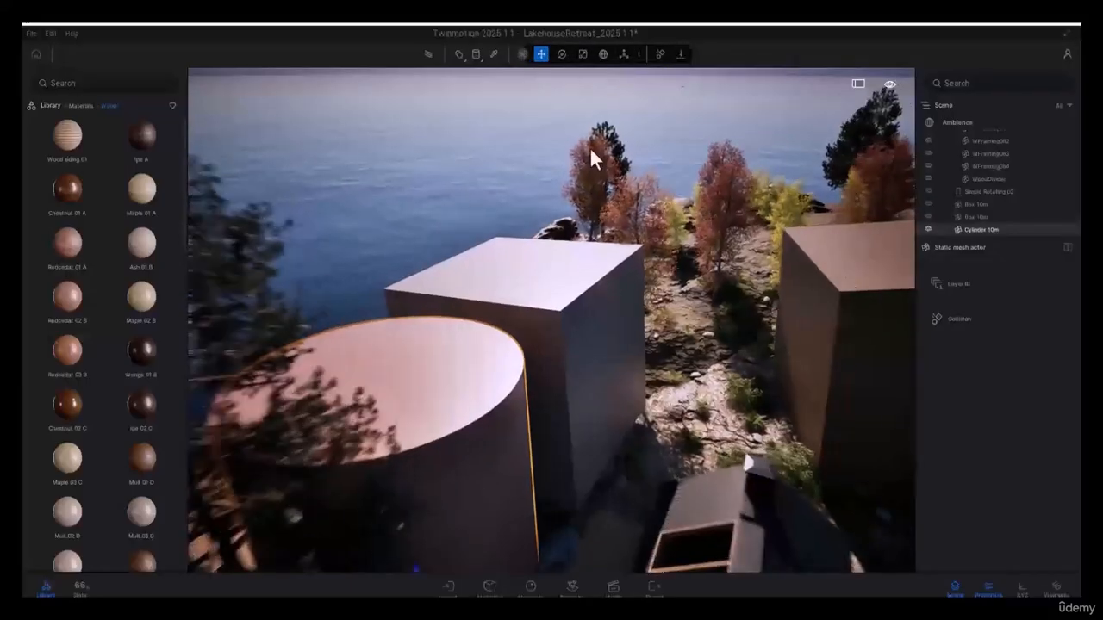
scroll(590, 149, "down", 2)
right_click_drag(682, 385, 962, 349)
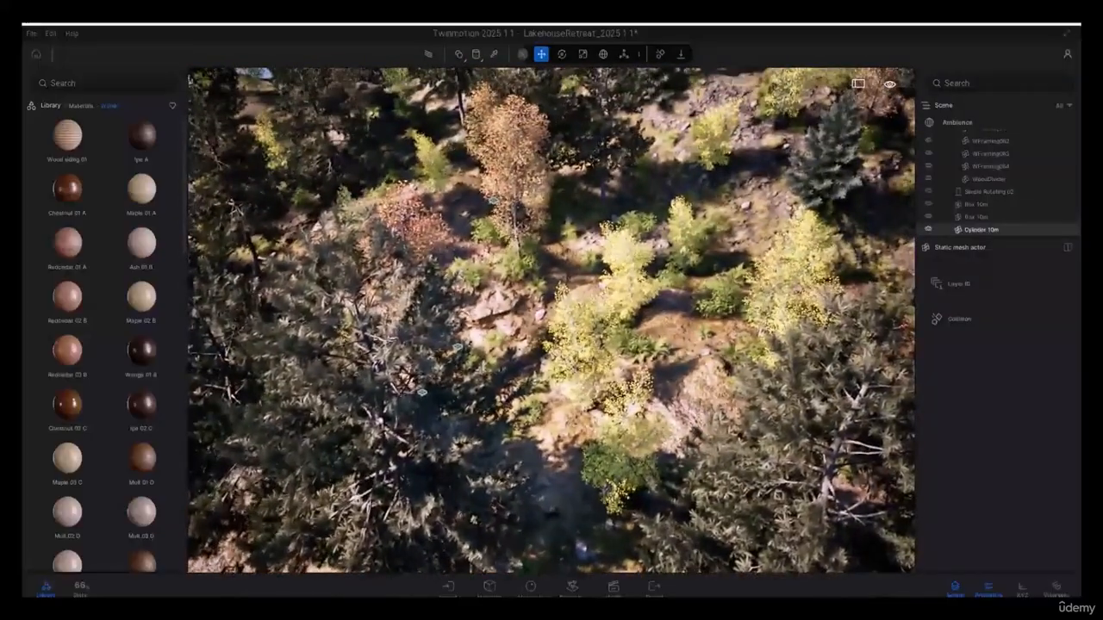
right_click_drag(551, 345, 344, 237)
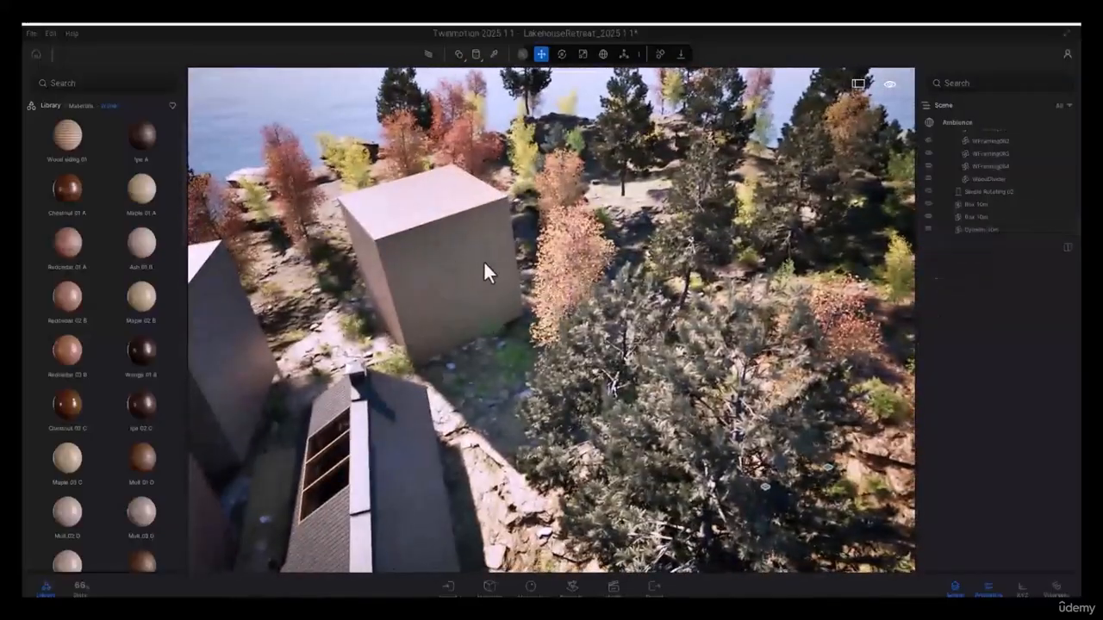
left_click(428, 250)
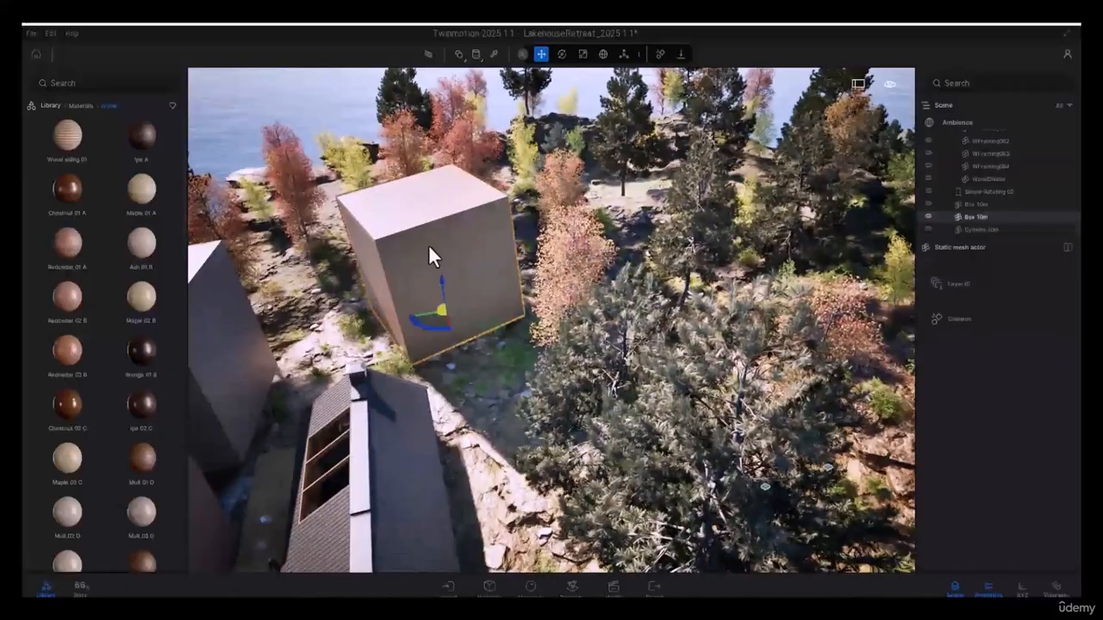
key("Delete")
right_click_drag(462, 326, 302, 366)
left_click(497, 167)
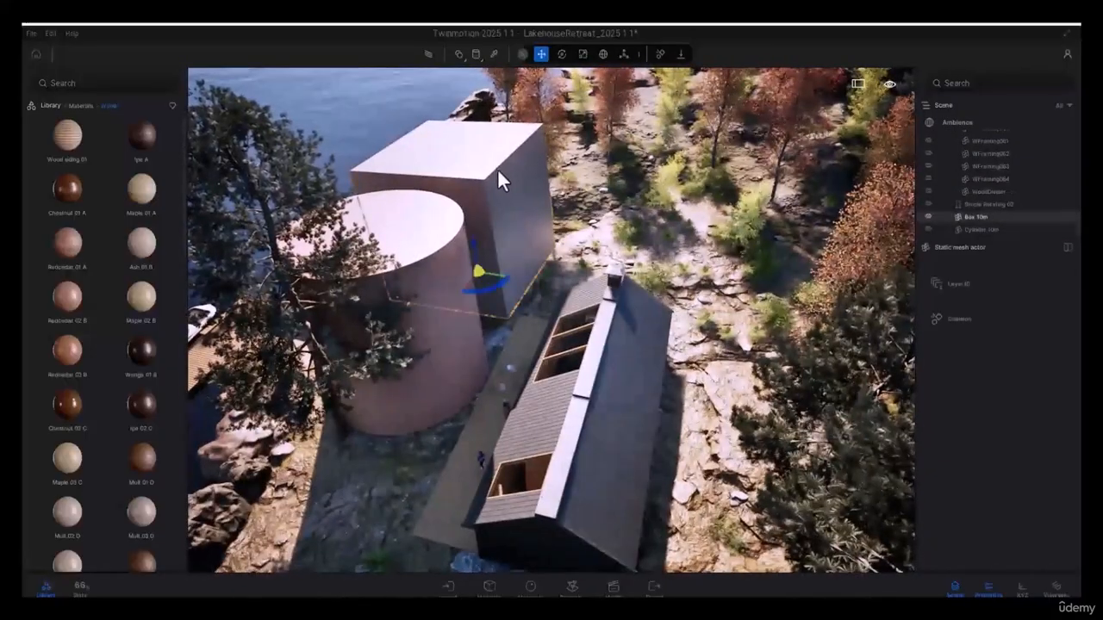
key("Delete")
left_click(451, 232)
key("Delete")
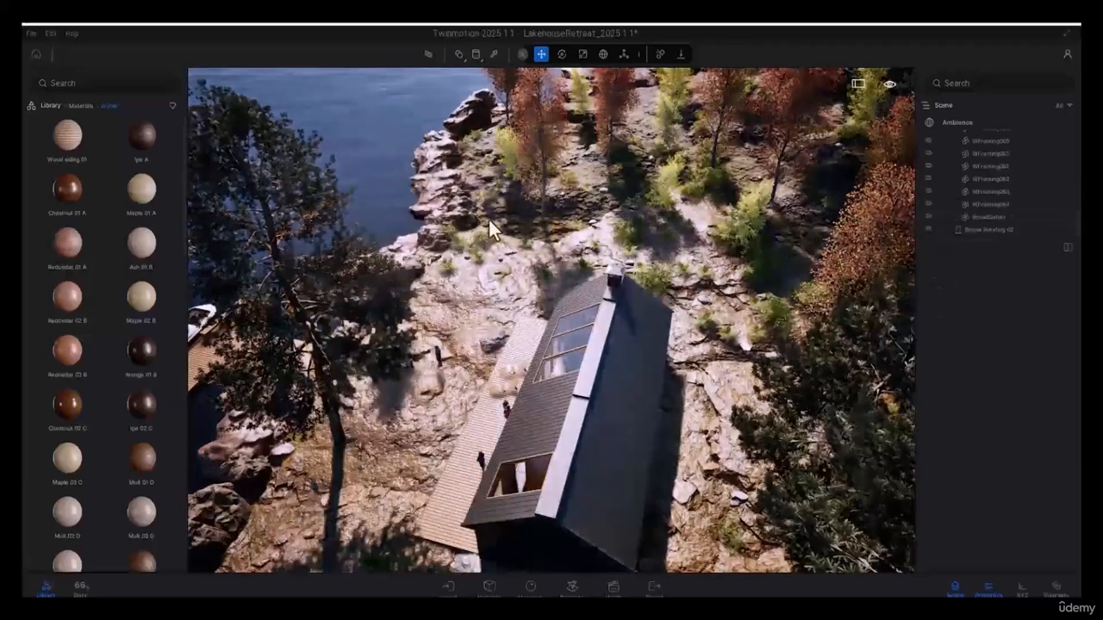
Switch the view to the saved image ImageRealTime4
scroll(517, 208, "down", 2)
left_click(612, 585)
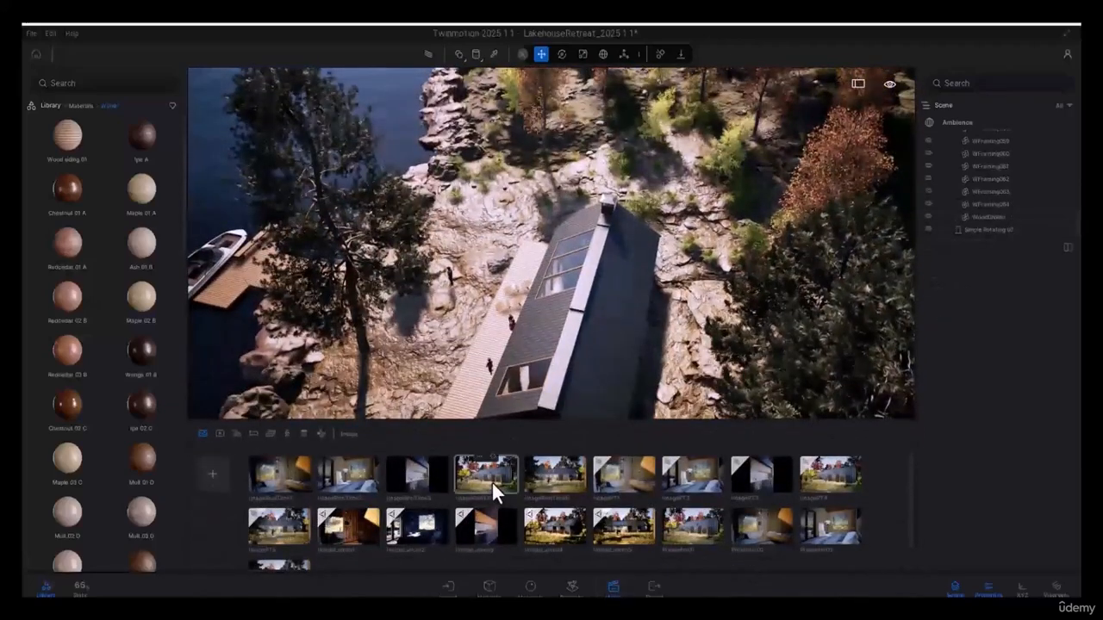
left_click(492, 483)
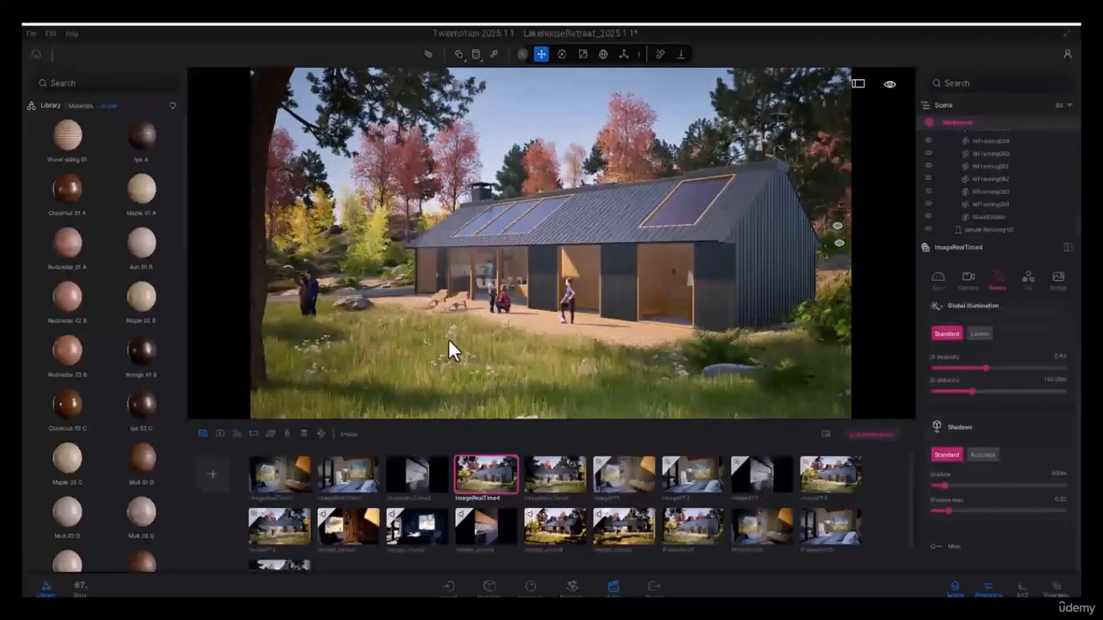
Place a Rock 9 from the vegetation rocks library on the grass in front of the house
left_click(51, 105)
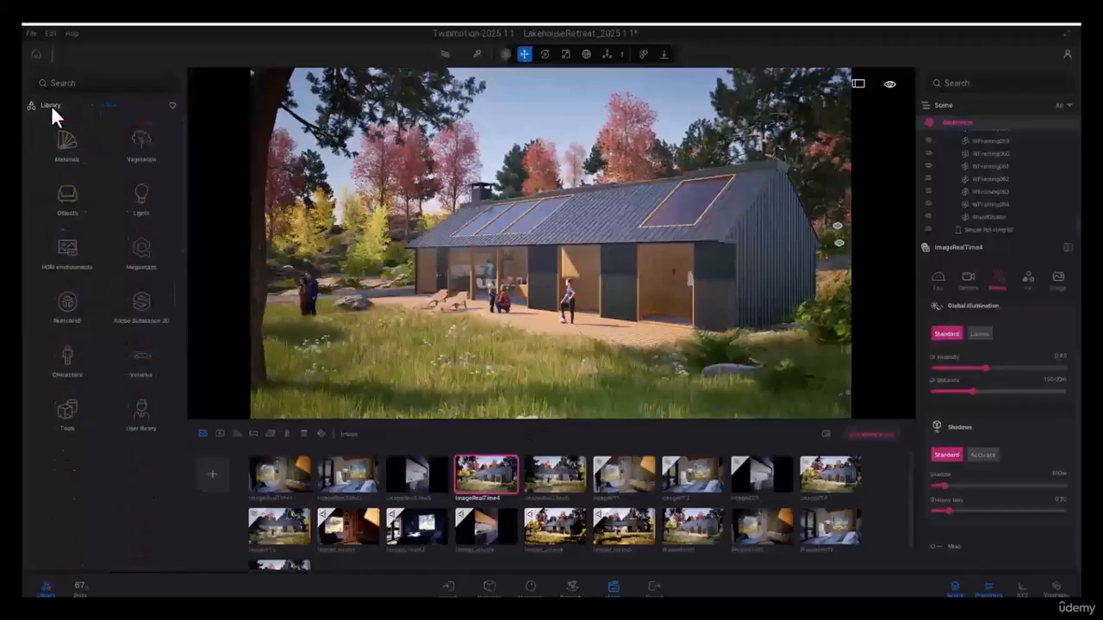
left_click(142, 140)
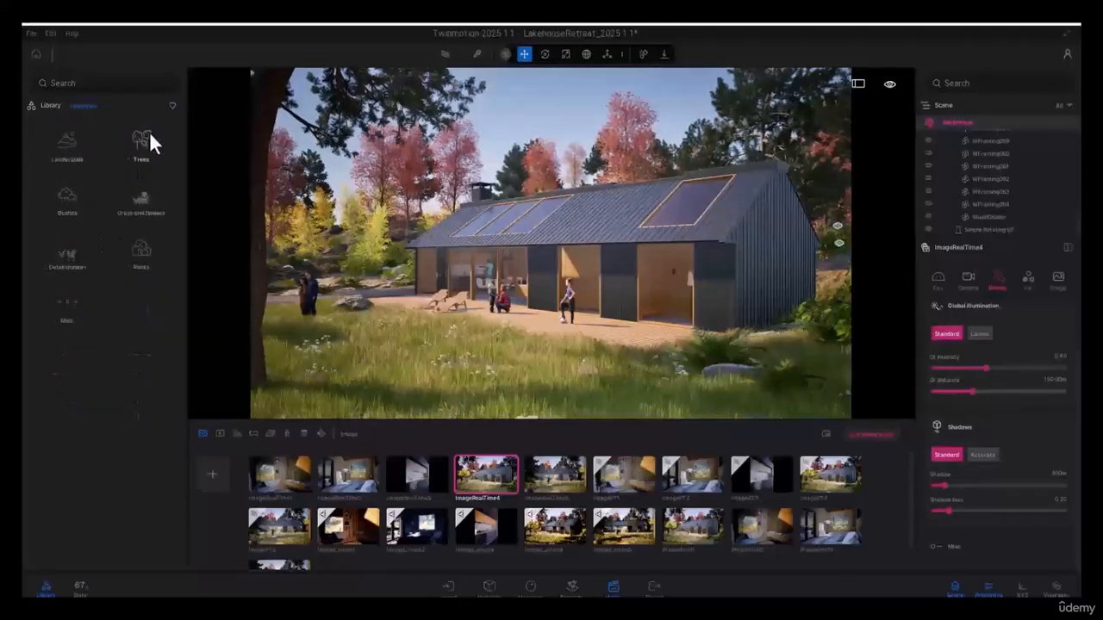
left_click(150, 251)
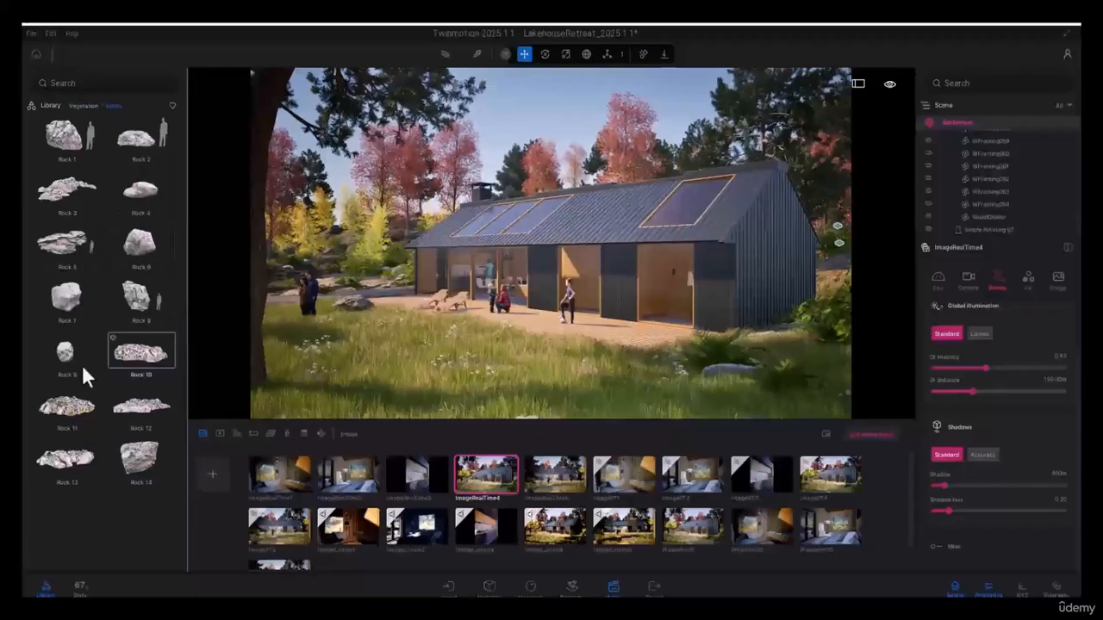
left_click(62, 351)
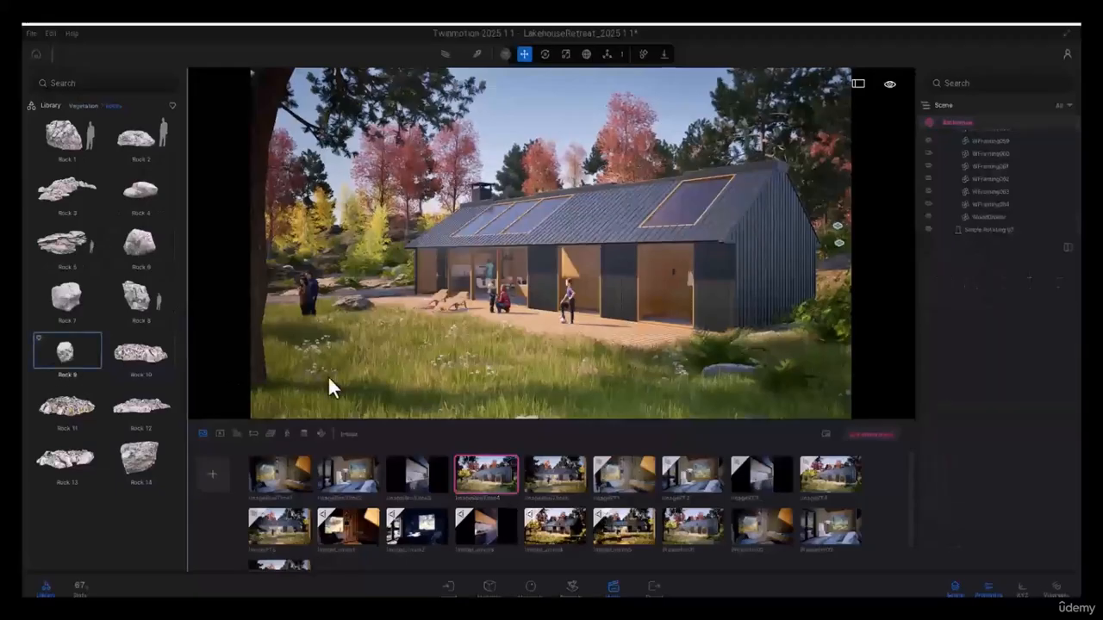
left_click(402, 375)
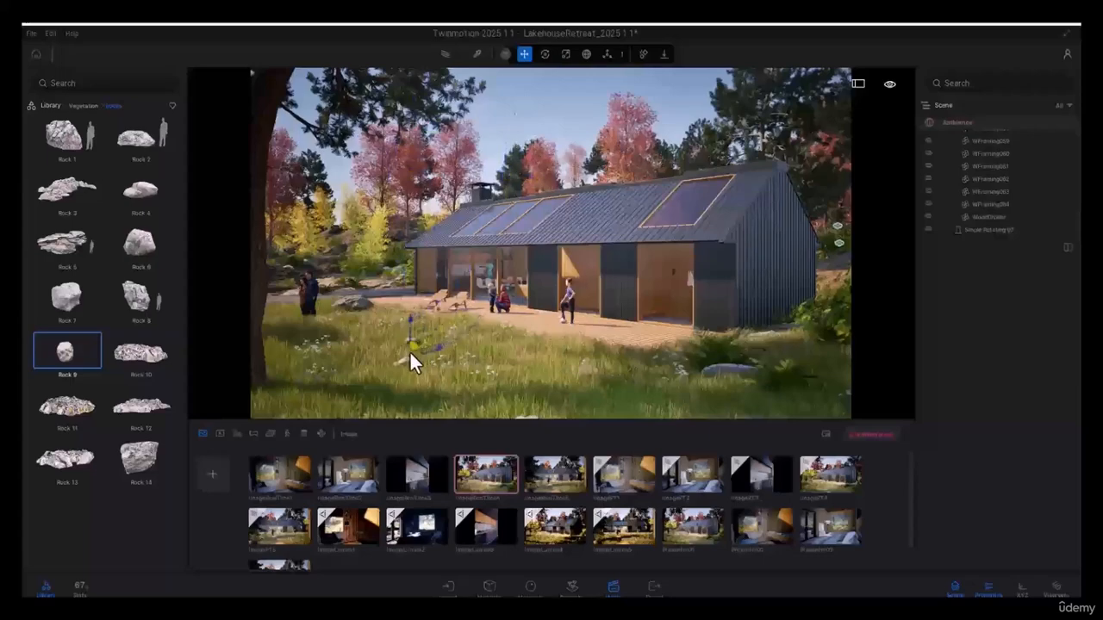
left_click(409, 361)
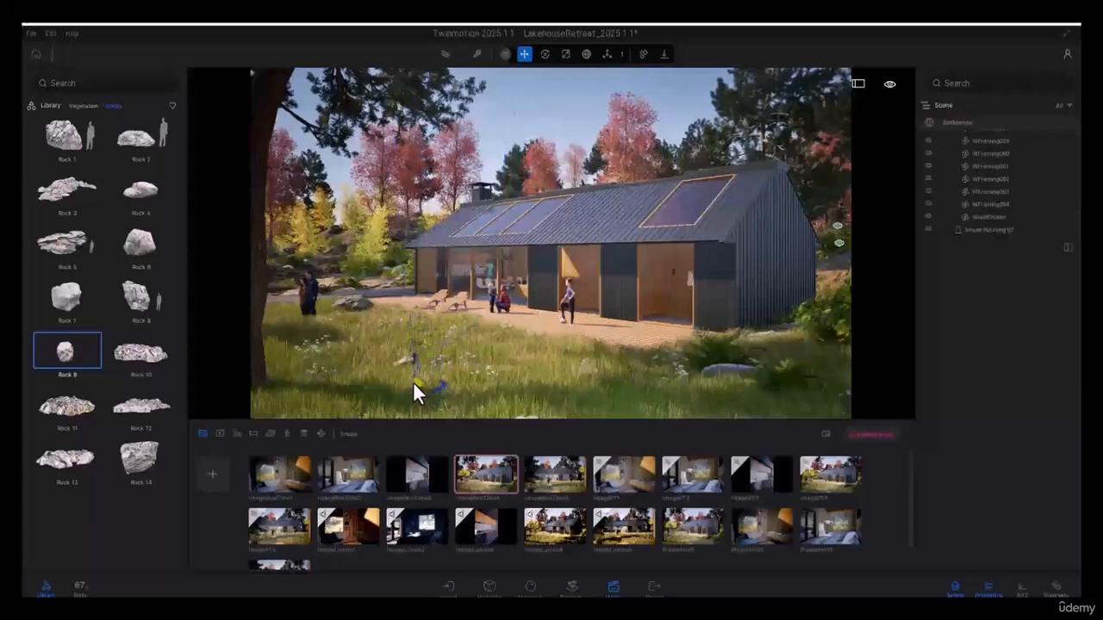
left_click(403, 357)
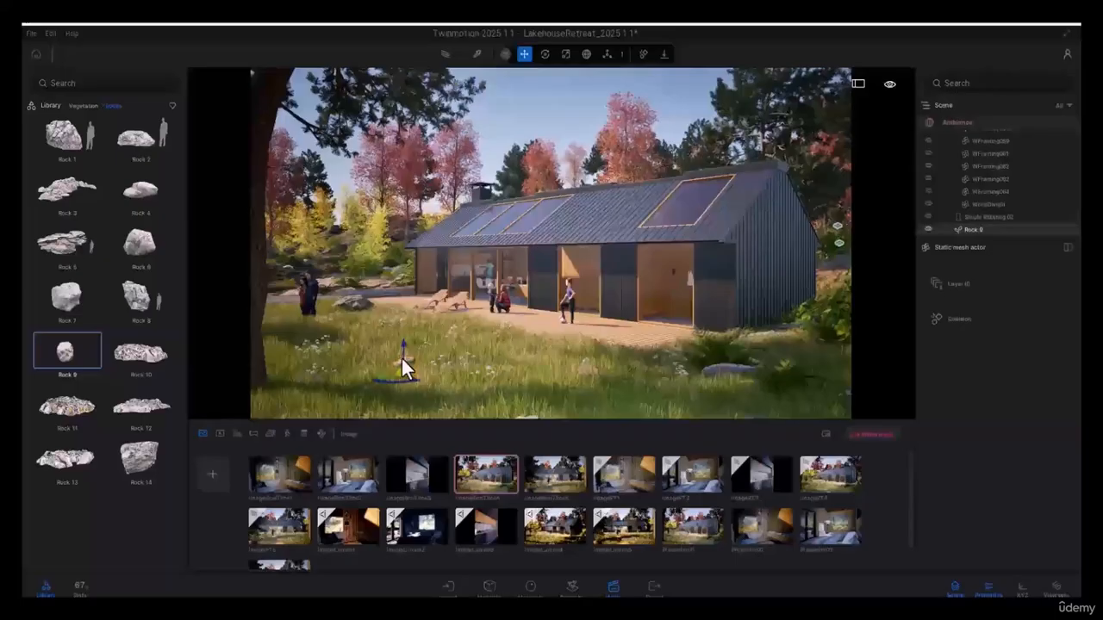
Stack 25 copies of the rock upward at 0.37 m spacing and enable the Gravity tool to drop them
mouse_move(403, 342)
left_mouse_down("shift")
mouse_move(405, 315)
mouse_move(408, 325)
left_mouse_up("shift")
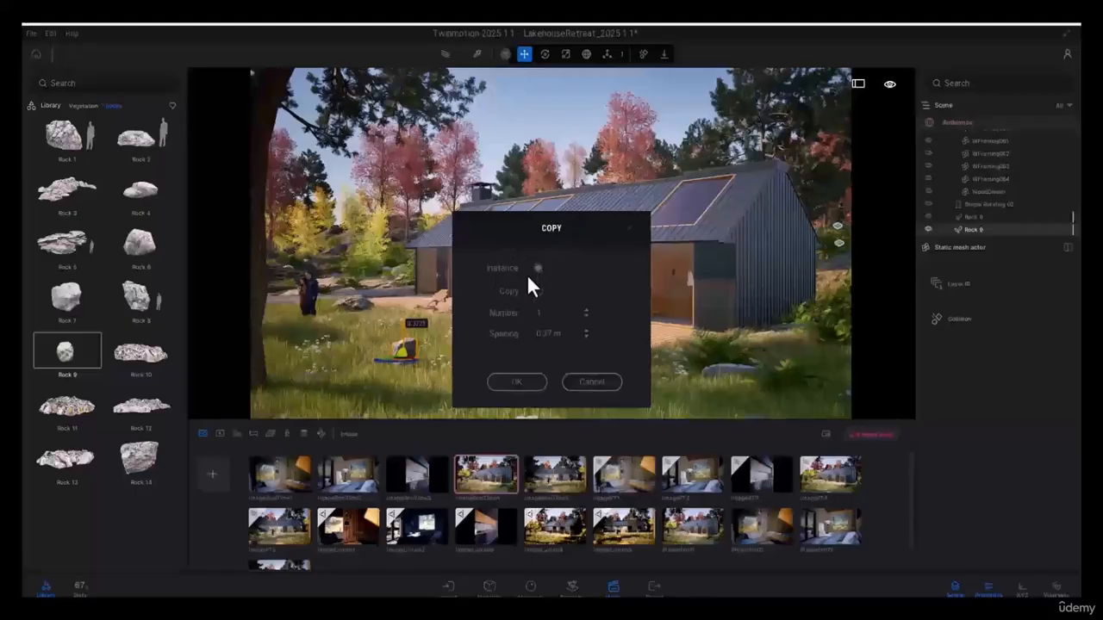
left_click_drag(554, 311, 500, 314)
type("25")
left_click(516, 381)
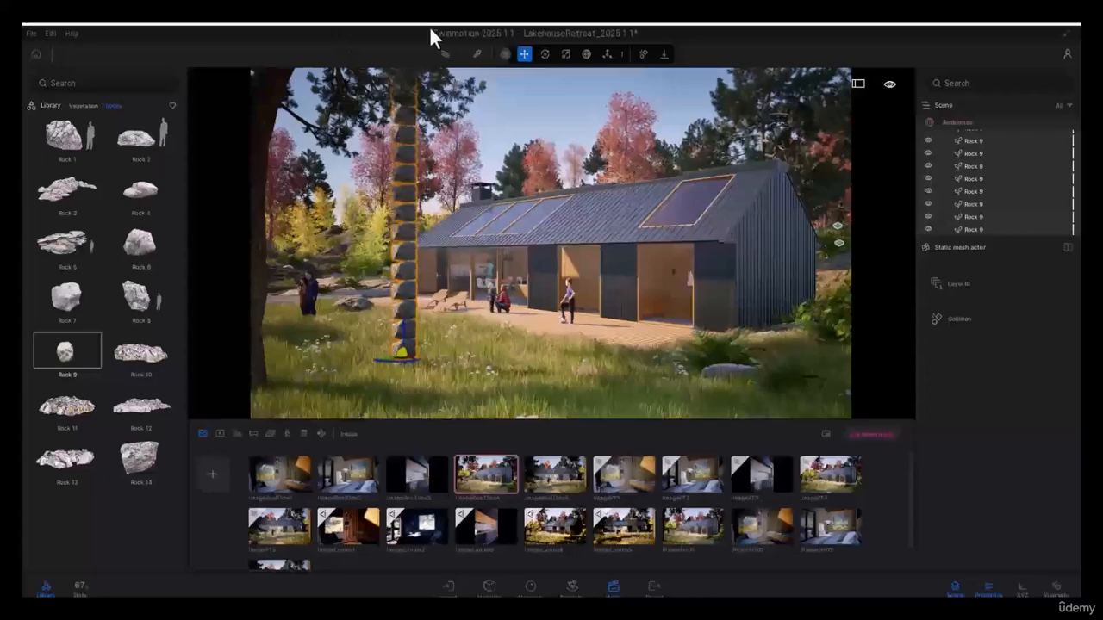
left_click(663, 54)
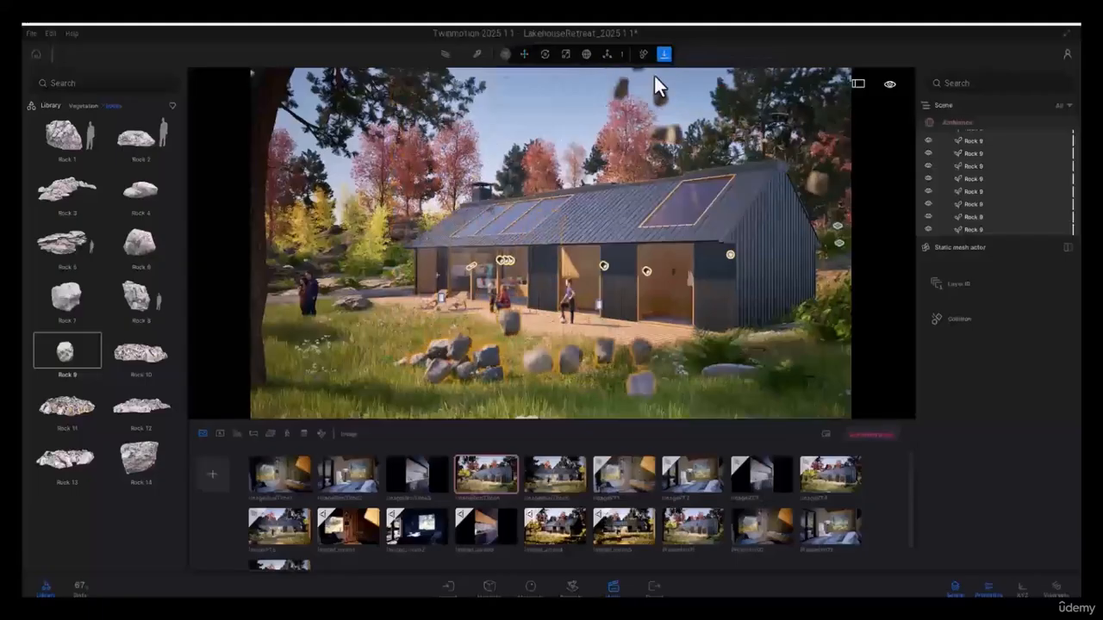